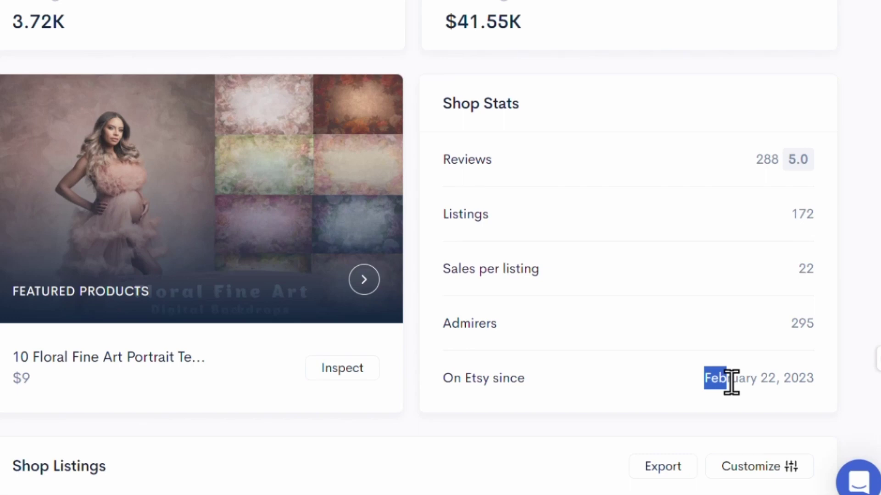
# Highlight the shop's On Etsy since date, 172 listings count and $41.55K revenue on the Alura report
pyautogui.moveTo(731, 381); pyautogui.dragTo(829, 388)
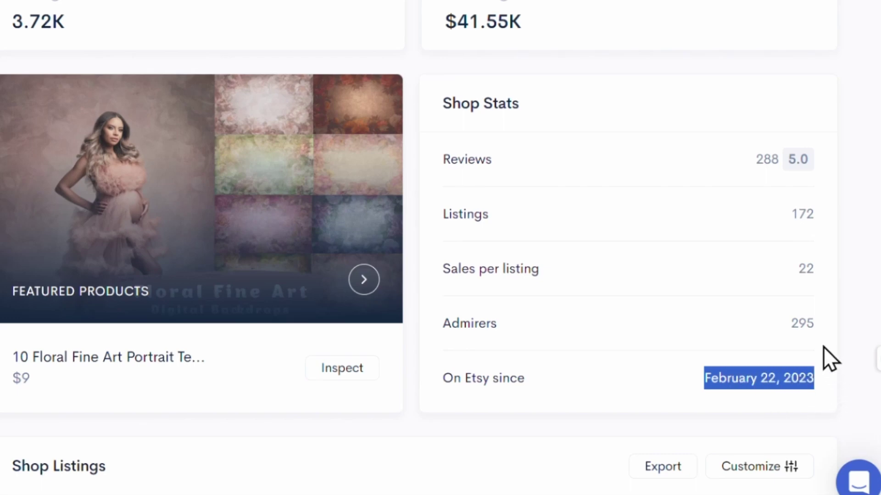
pyautogui.moveTo(826, 217); pyautogui.dragTo(785, 212)
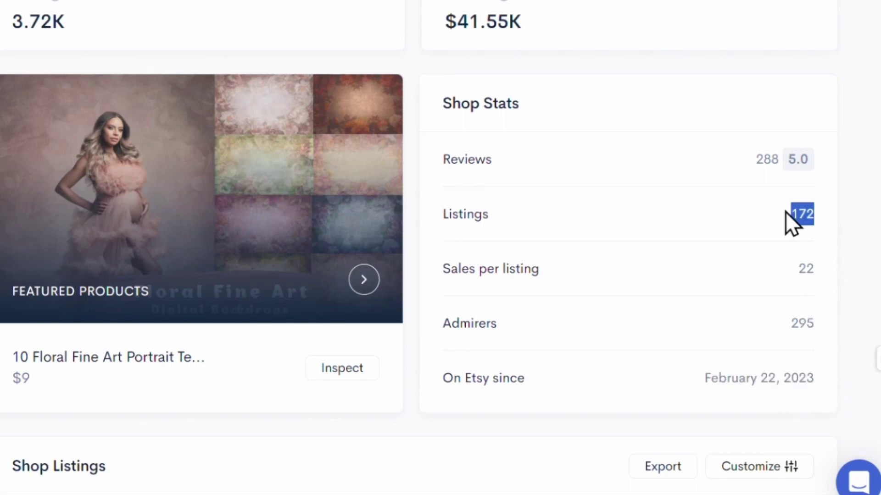
pyautogui.moveTo(541, 36); pyautogui.dragTo(485, 51)
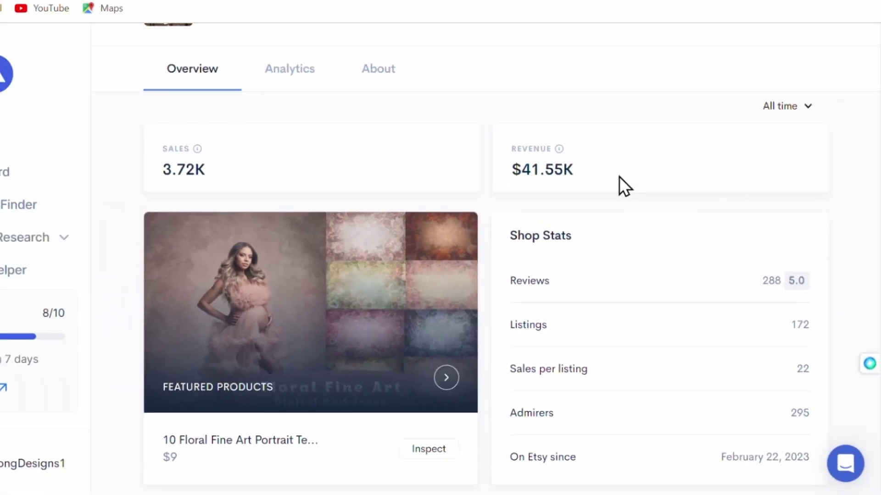
pyautogui.moveTo(572, 216); pyautogui.dragTo(550, 215)
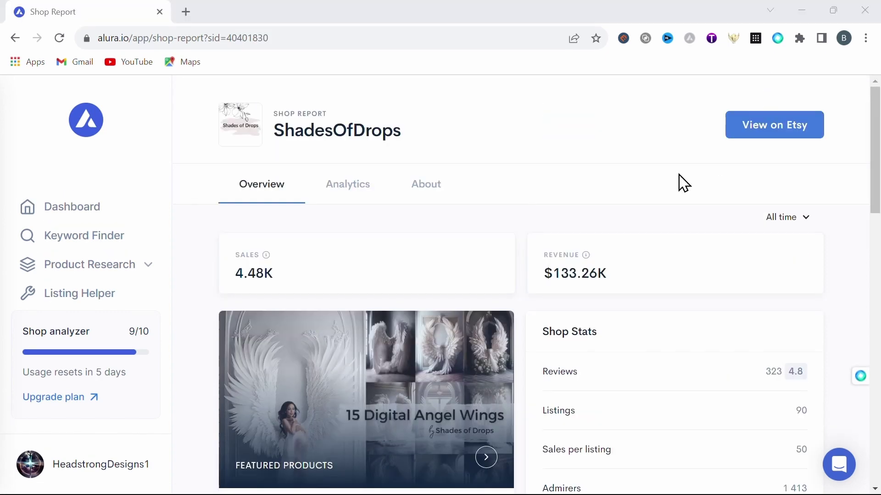
# Advance the featured products carousel twice and highlight the January 16, 2023 start date
pyautogui.scroll(-3, 674, 184)
pyautogui.click(487, 320)
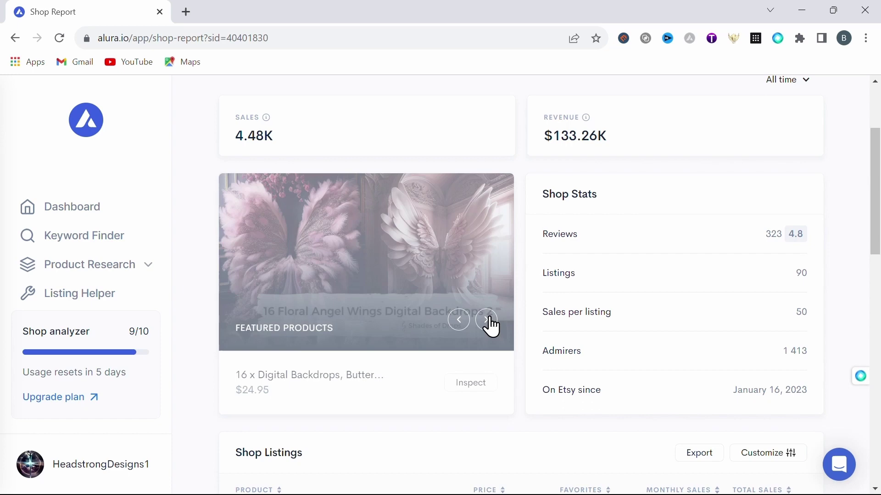
pyautogui.click(486, 320)
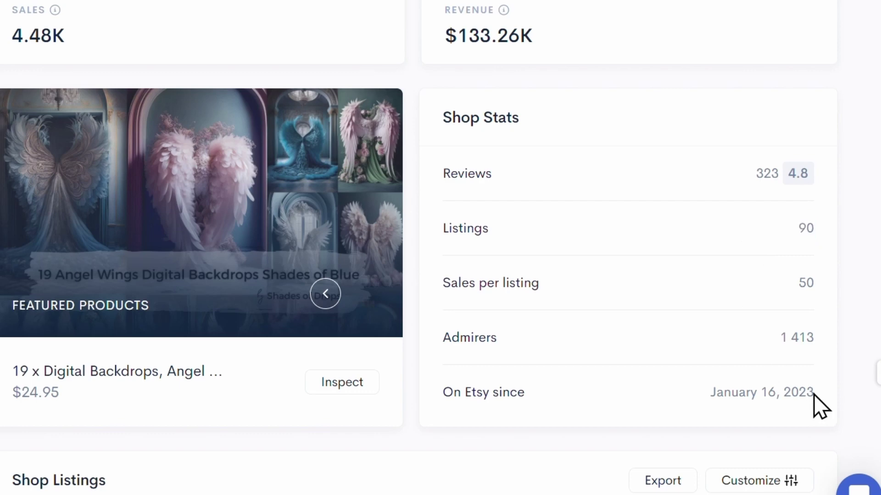
pyautogui.moveTo(814, 394); pyautogui.dragTo(703, 396)
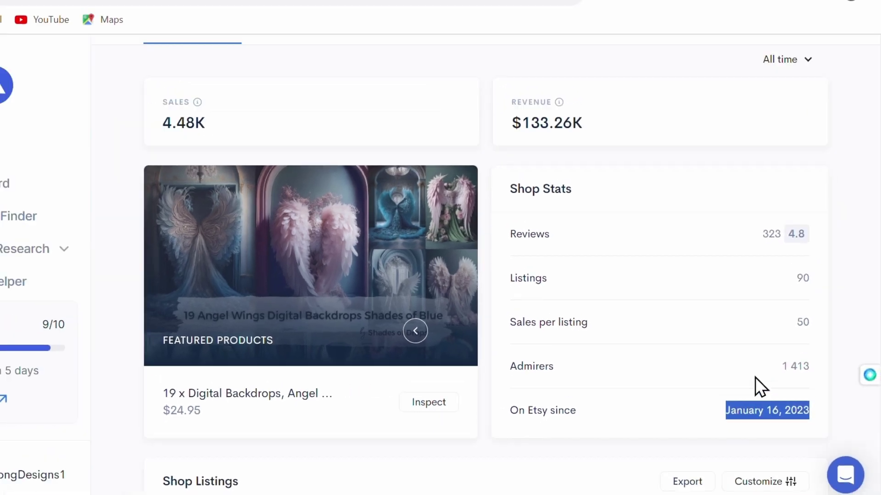
pyautogui.click(592, 136)
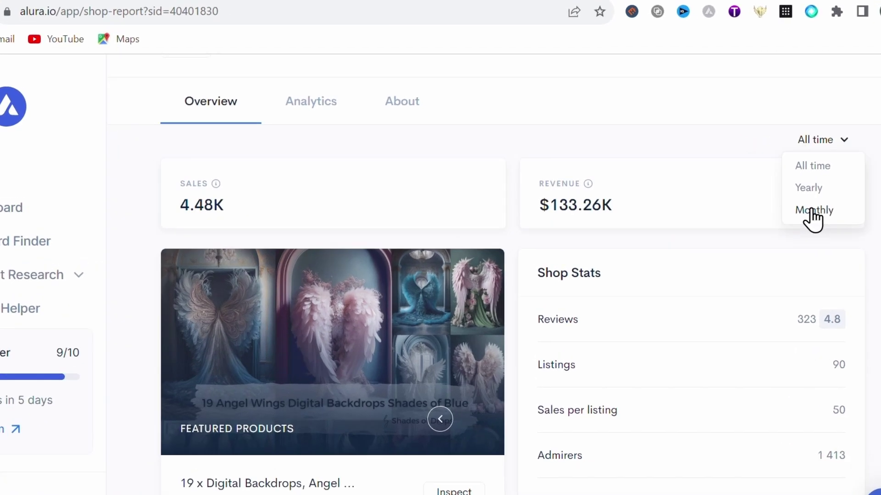
# Switch shop stats to monthly, highlighting the $19.04K revenue and 641 sales figures
pyautogui.click(779, 208)
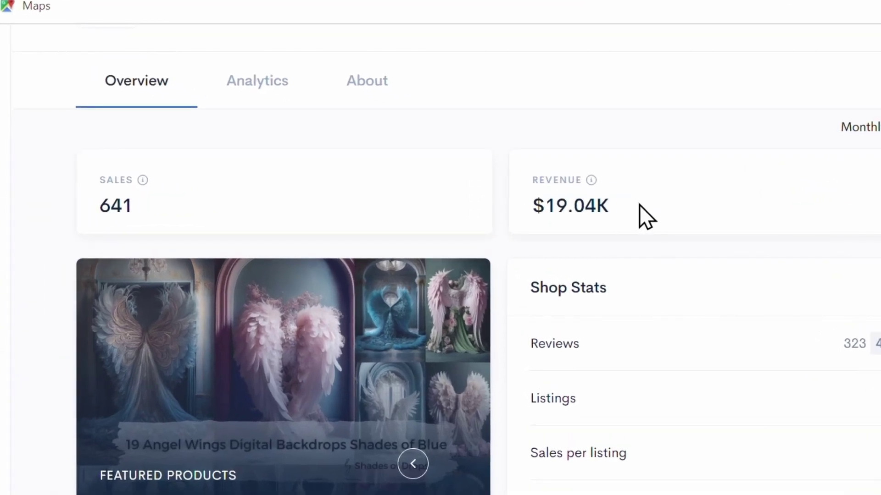
pyautogui.moveTo(639, 205); pyautogui.dragTo(531, 216)
pyautogui.moveTo(155, 209); pyautogui.dragTo(101, 210)
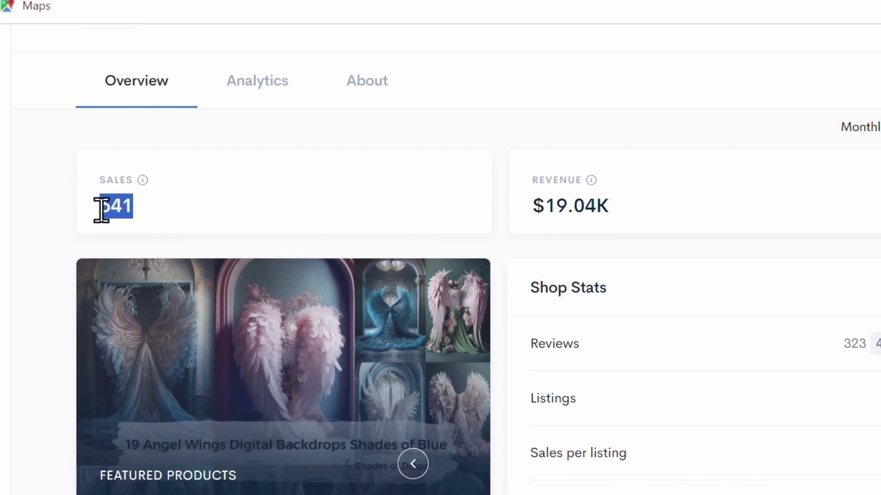
# Open the Listing Details of the top-selling angel-wing backdrop listing
pyautogui.scroll(-3, 716, 238)
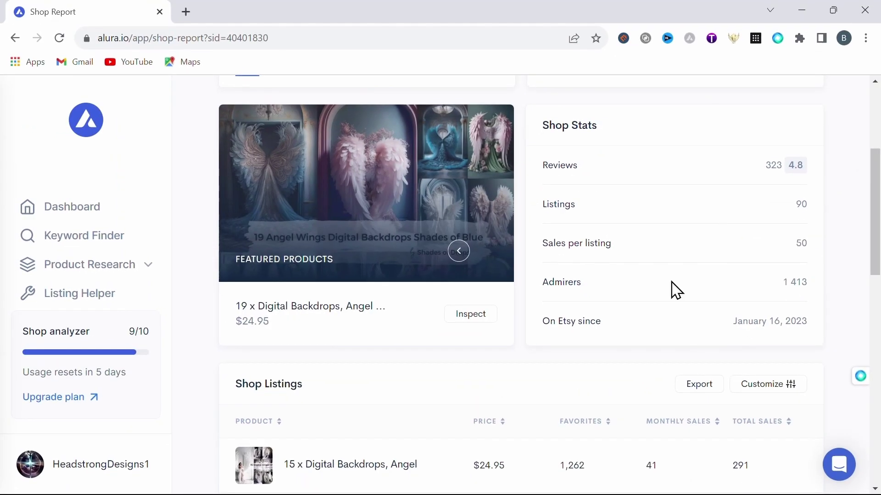
pyautogui.scroll(-3, 488, 282)
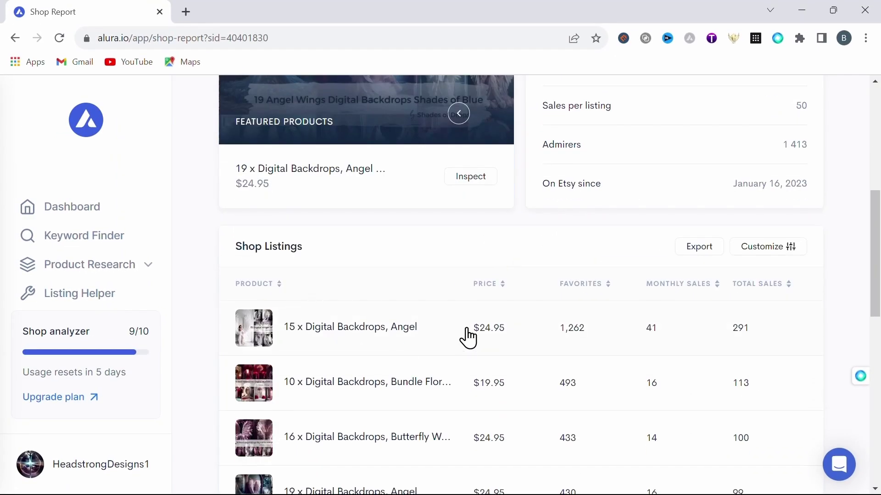
pyautogui.scroll(-1, 468, 337)
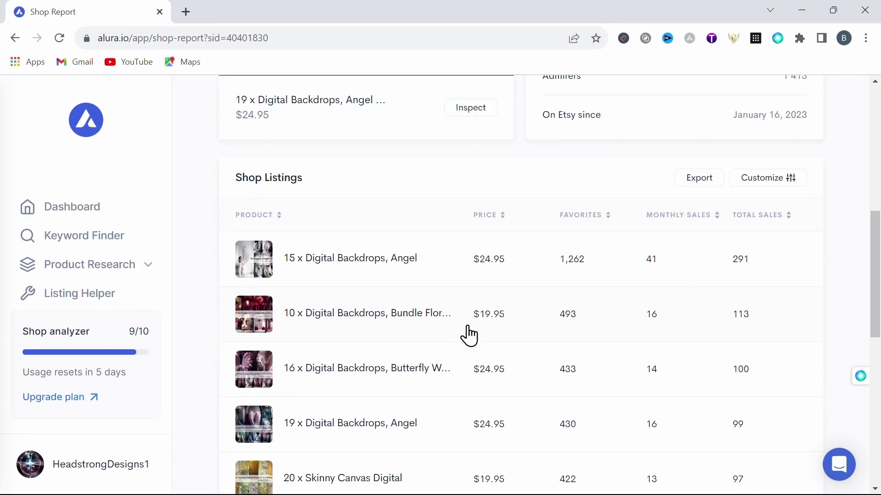
pyautogui.click(318, 265)
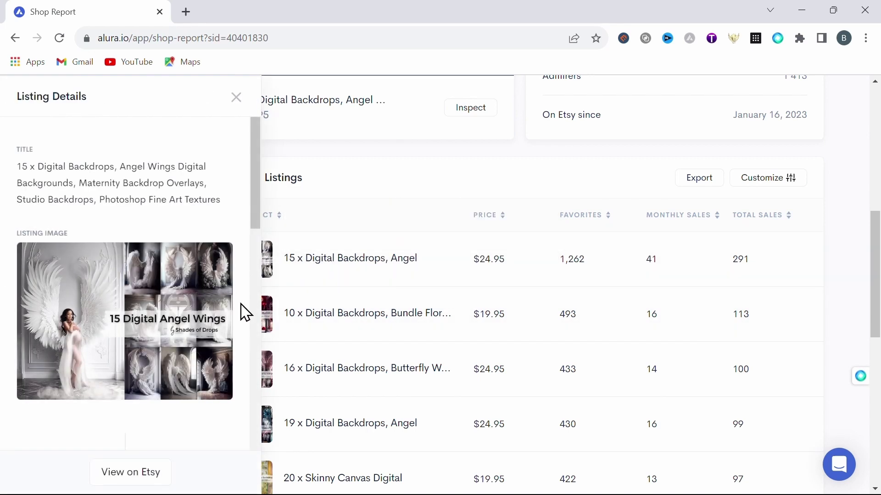
pyautogui.scroll(-6, 238, 218)
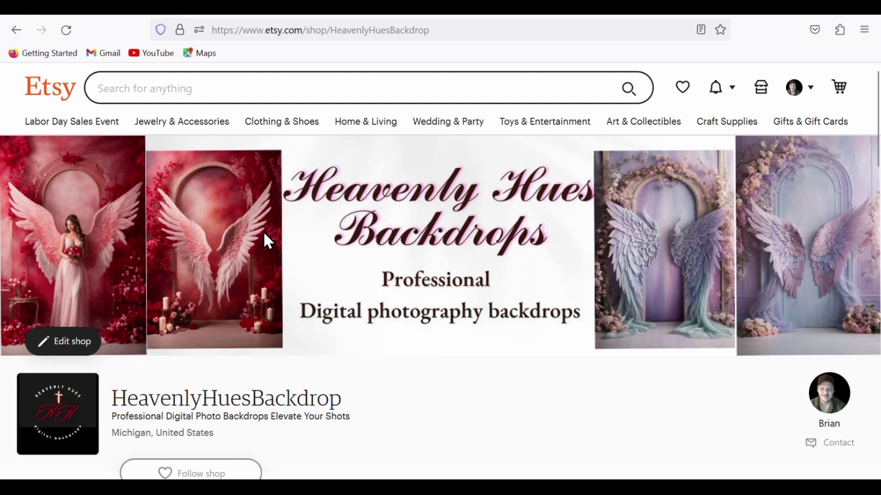
# Scroll through the HeavenlyHuesBackdrop Etsy shop page and its purple wing images
pyautogui.scroll(-3, 647, 398)
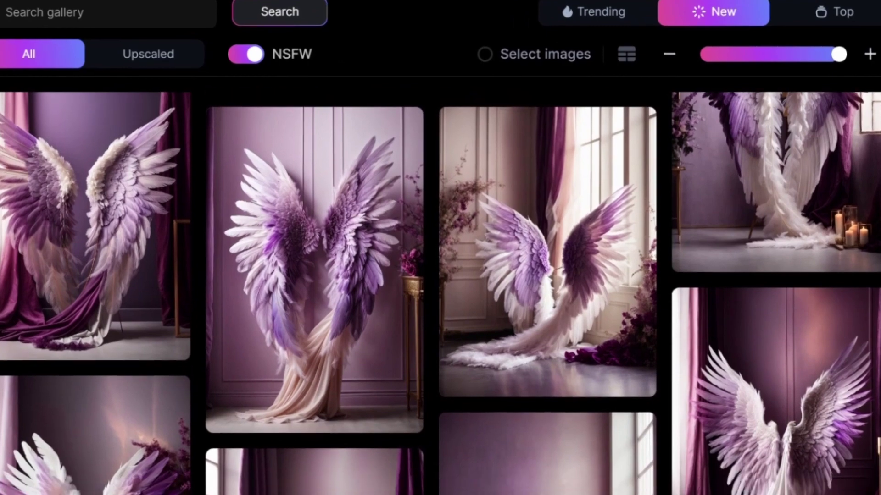
pyautogui.scroll(-5, 528, 288)
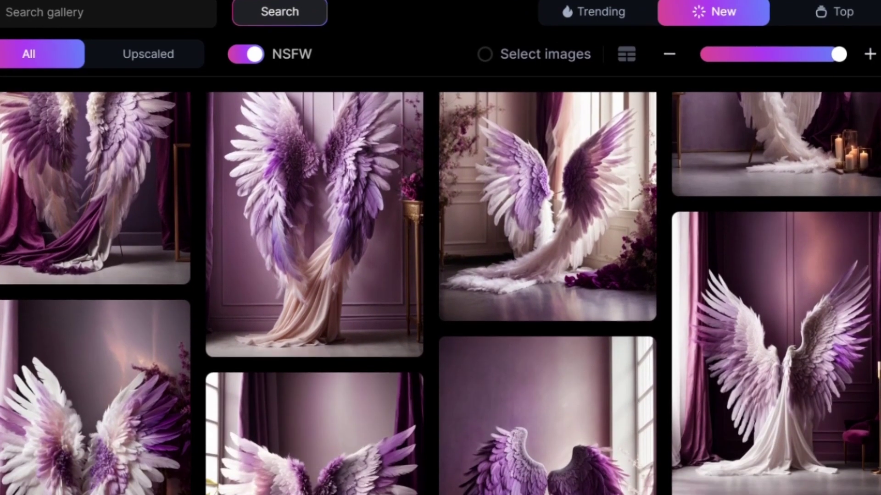
pyautogui.scroll(-10, 440, 293)
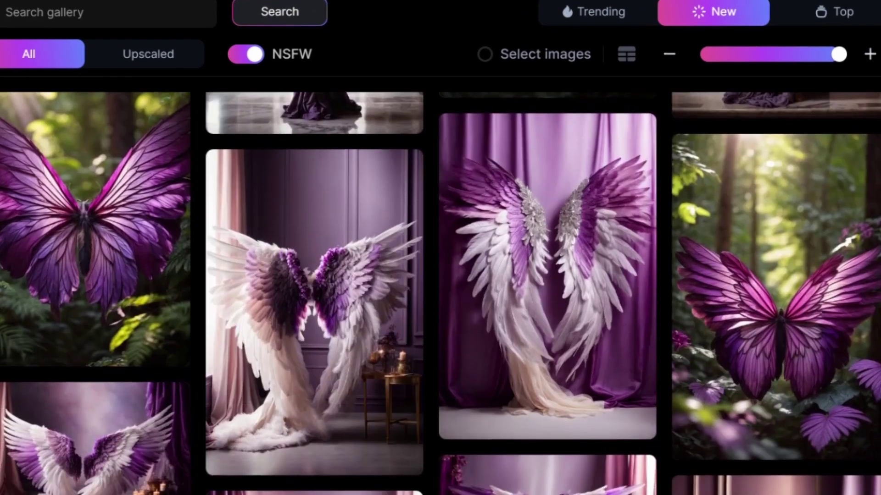
pyautogui.scroll(-10, 440, 293)
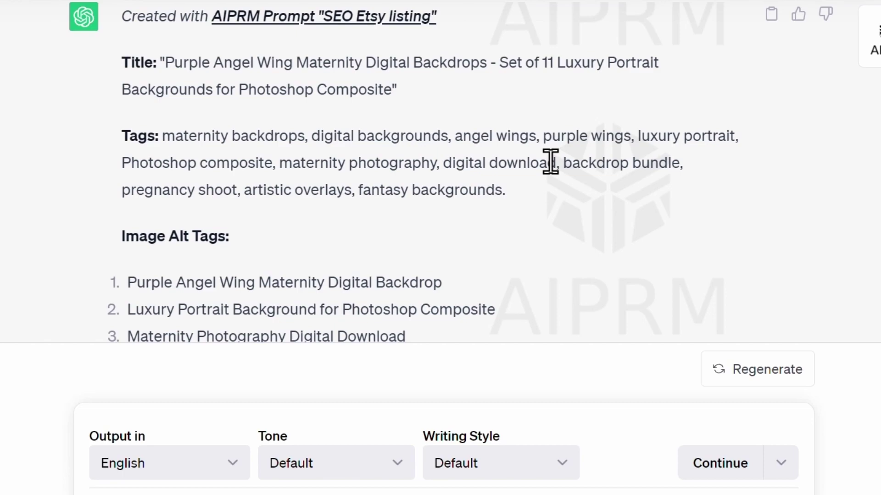
pyautogui.scroll(-5, 477, 207)
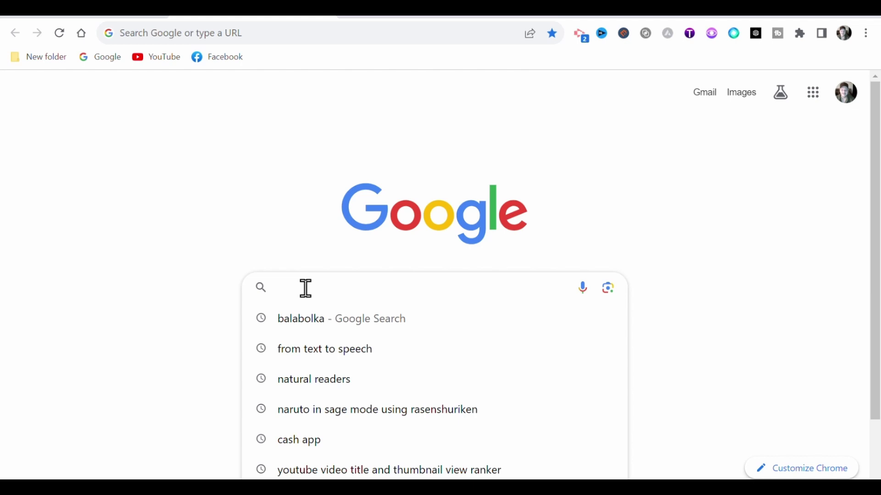
# Go to etsy.com and start opening a new Etsy shop
pyautogui.write('etsy.co')
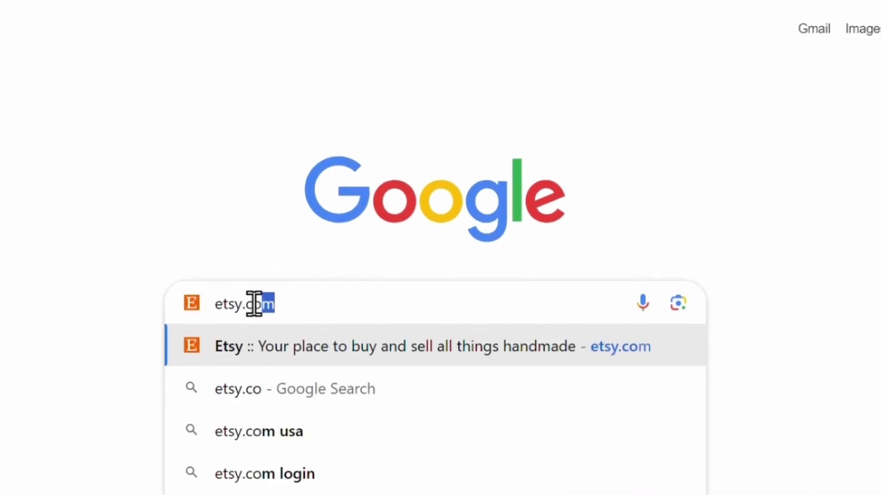
pyautogui.write('m')
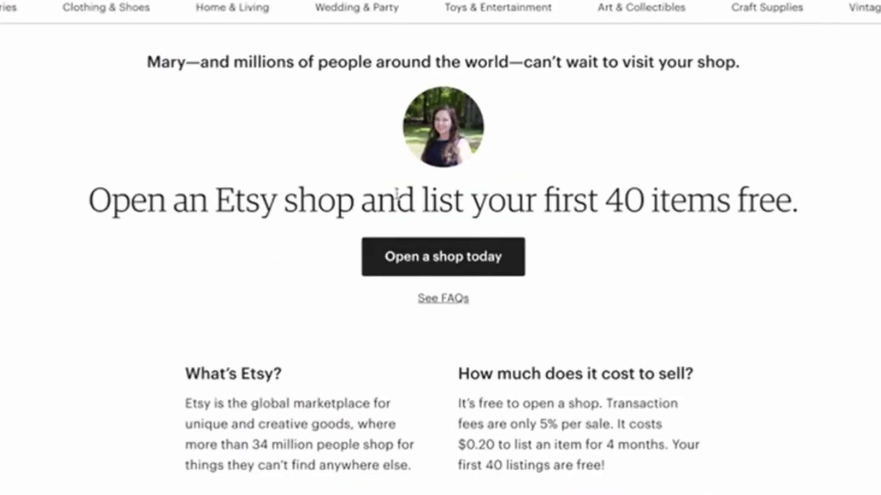
pyautogui.click(486, 270)
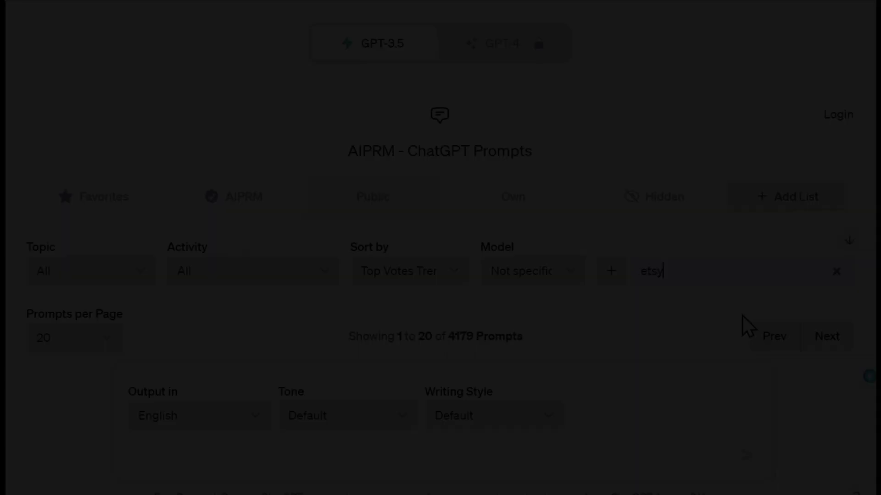
# Load the SEO Etsy listing prompt template and dictate the maternity backdrop shop description
pyautogui.scroll(-2, 728, 258)
pyautogui.scroll(-2, 728, 259)
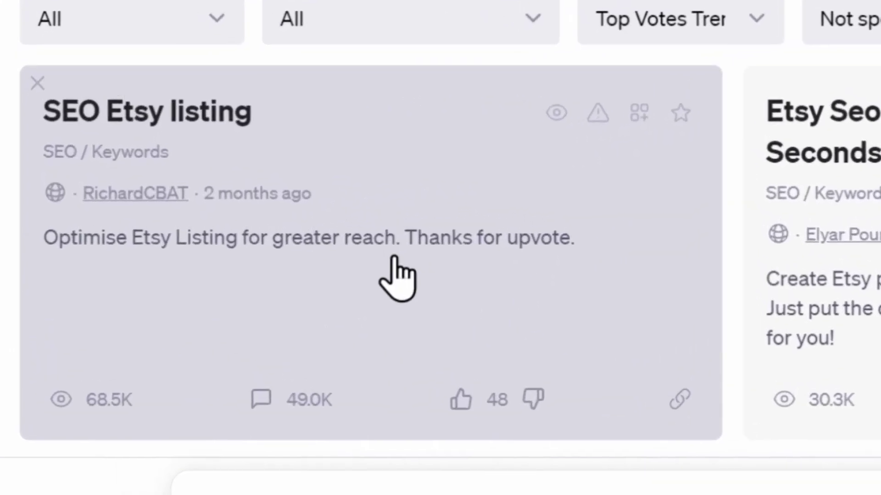
pyautogui.click(393, 258)
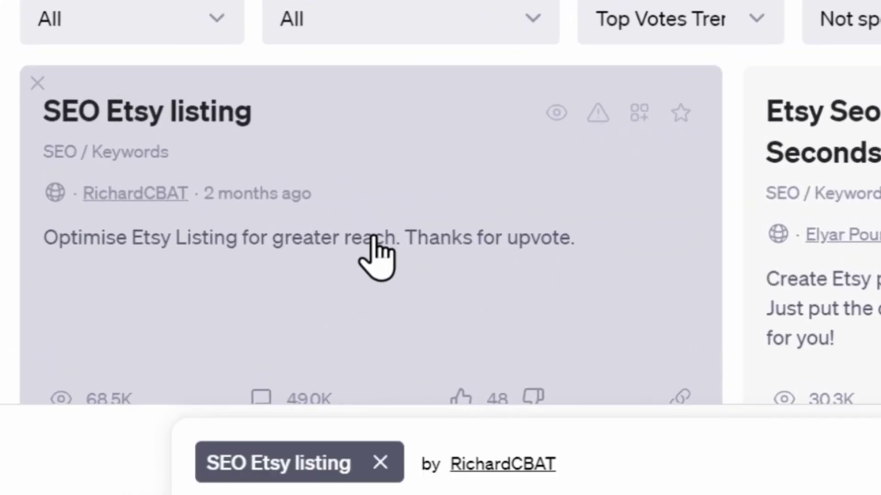
pyautogui.click(148, 129)
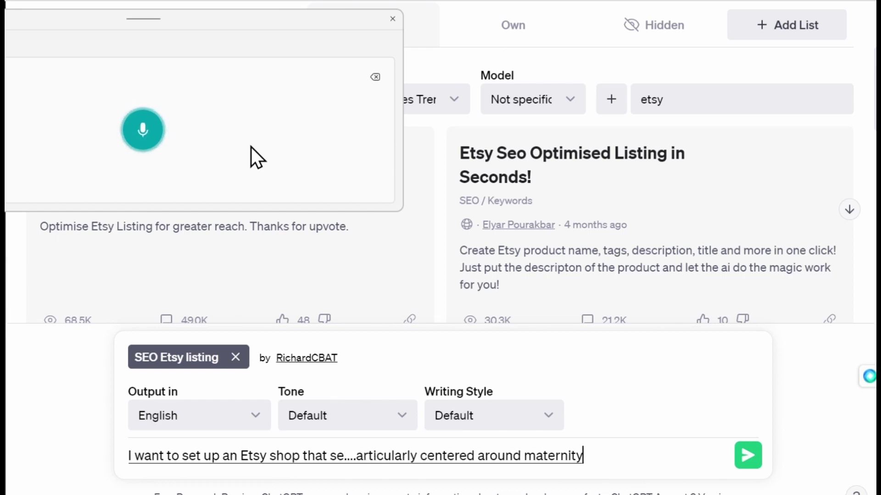
pyautogui.click(156, 133)
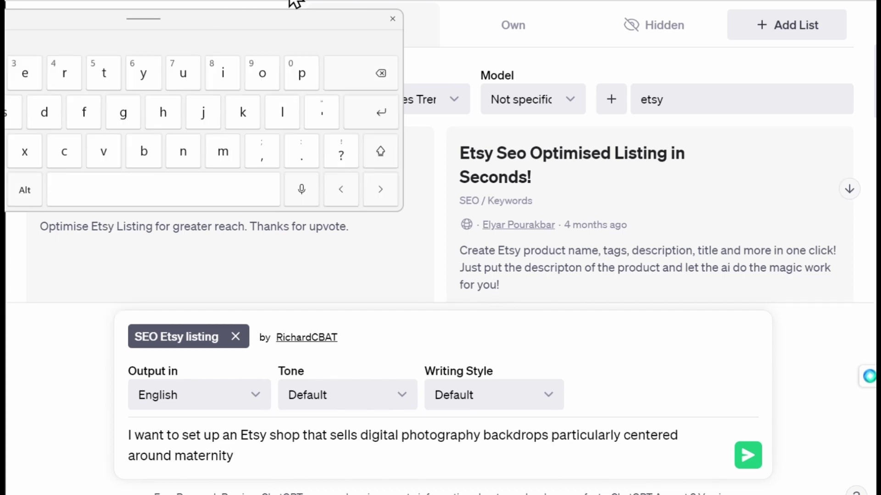
pyautogui.click(301, 189)
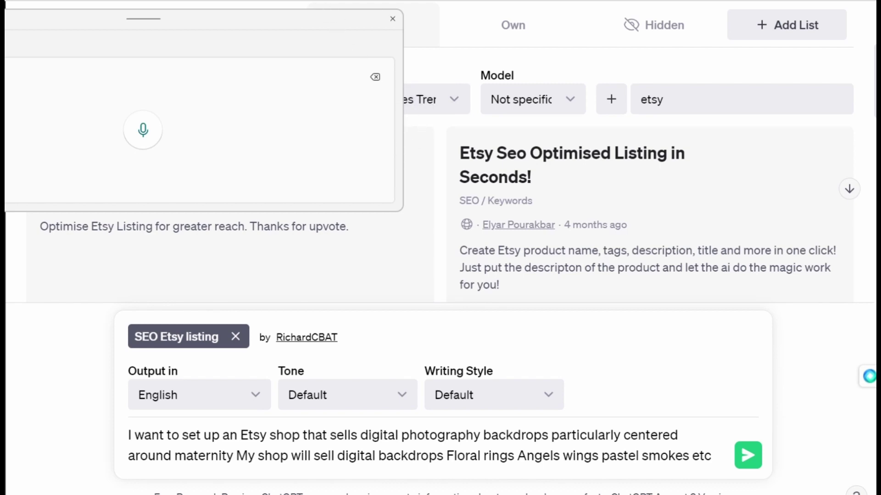
# Dictate and send a request for shop name ideas, then read the fifteen suggestions
pyautogui.click(144, 130)
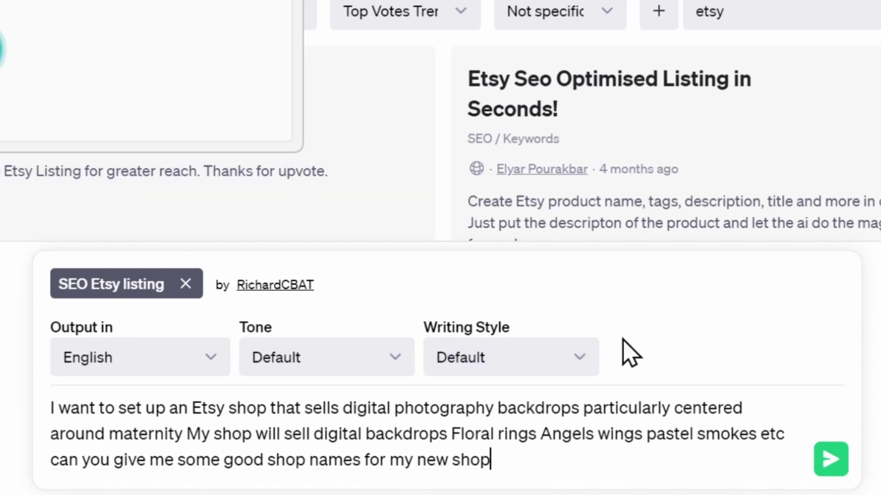
pyautogui.click(831, 459)
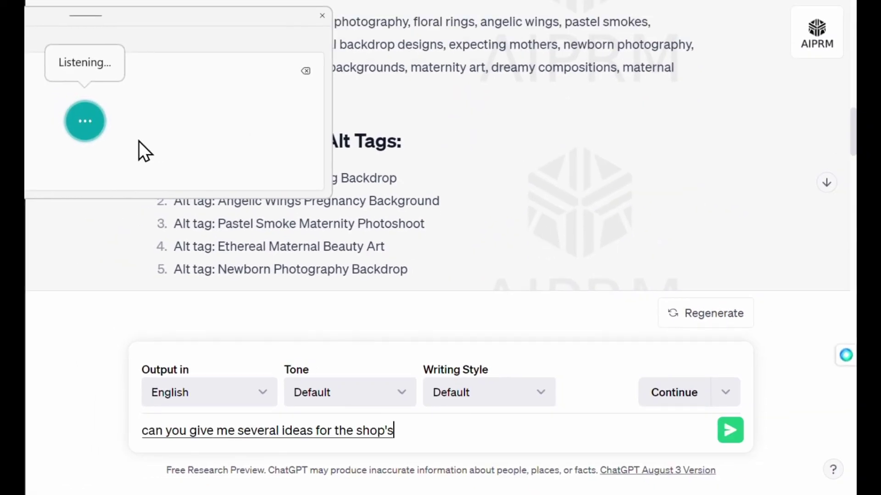
pyautogui.click(321, 16)
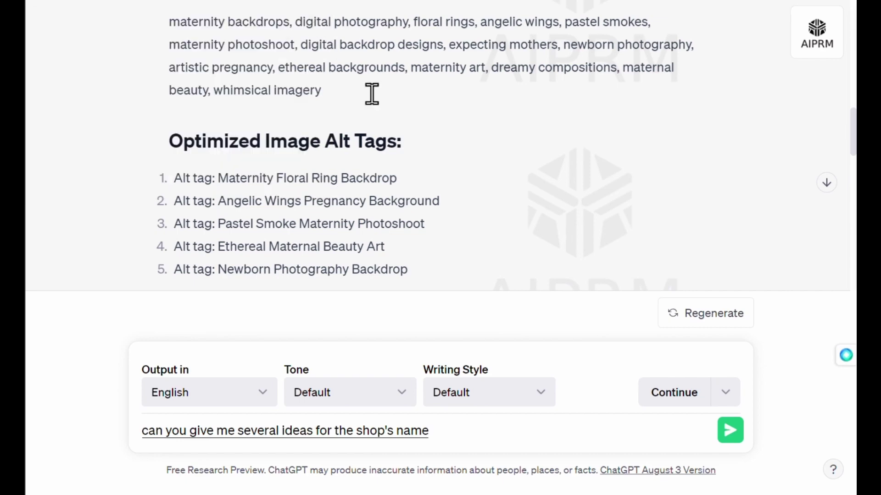
pyautogui.click(729, 434)
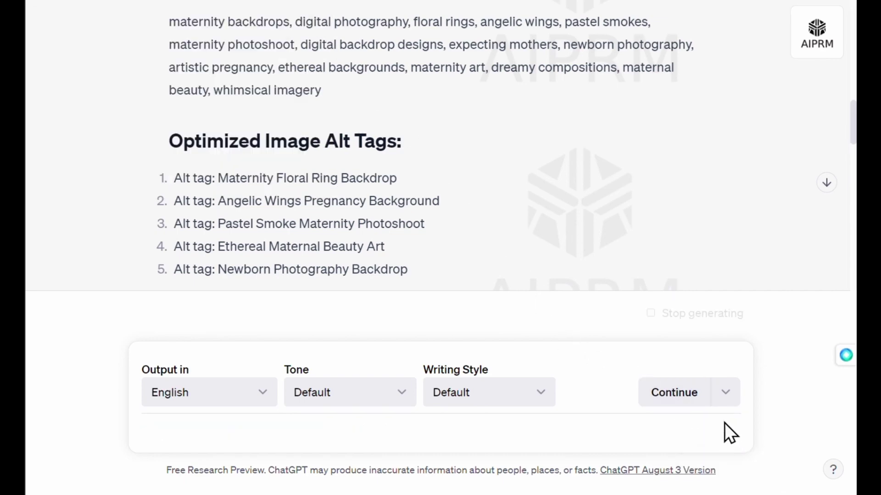
pyautogui.scroll(-10, 647, 211)
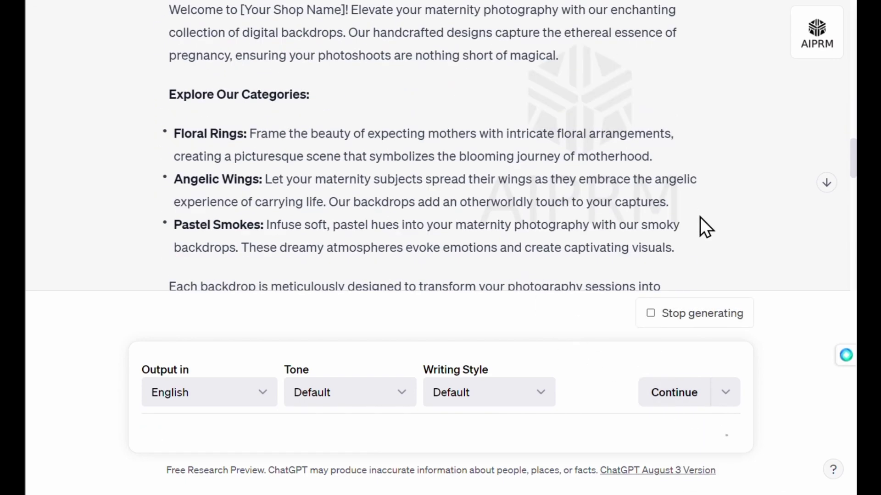
pyautogui.scroll(-12, 731, 216)
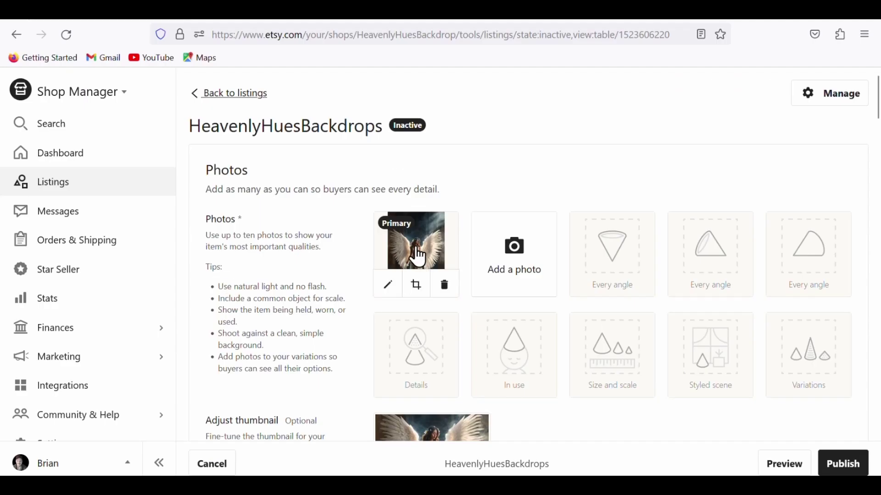
# Publish the HeavenlyHuesBackdrops listing from the bottom of the listing editor
pyautogui.scroll(-15, 617, 315)
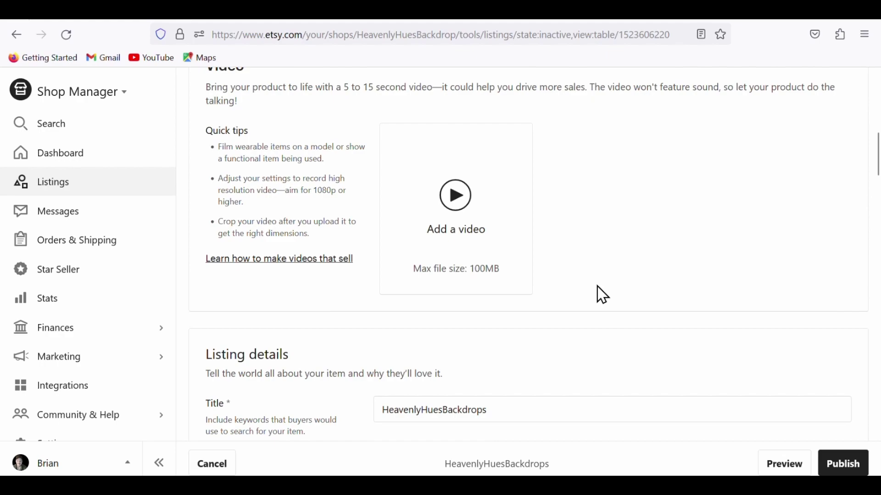
pyautogui.scroll(-20, 642, 244)
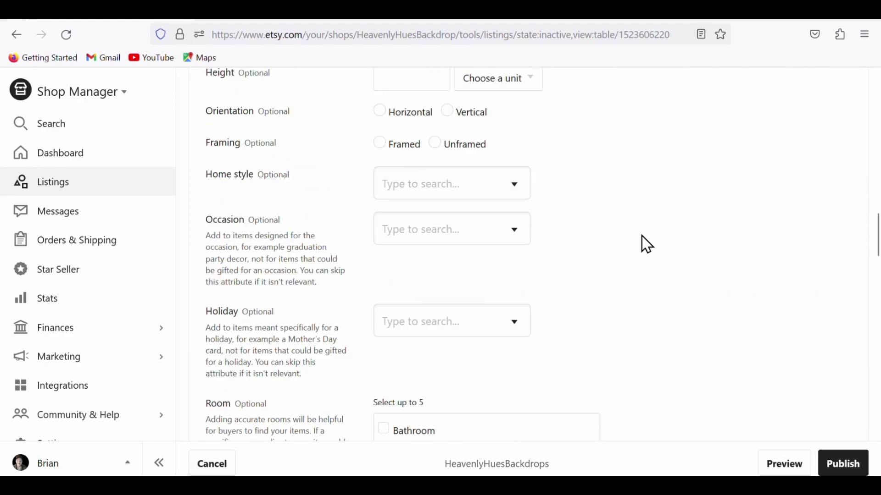
pyautogui.scroll(-20, 611, 275)
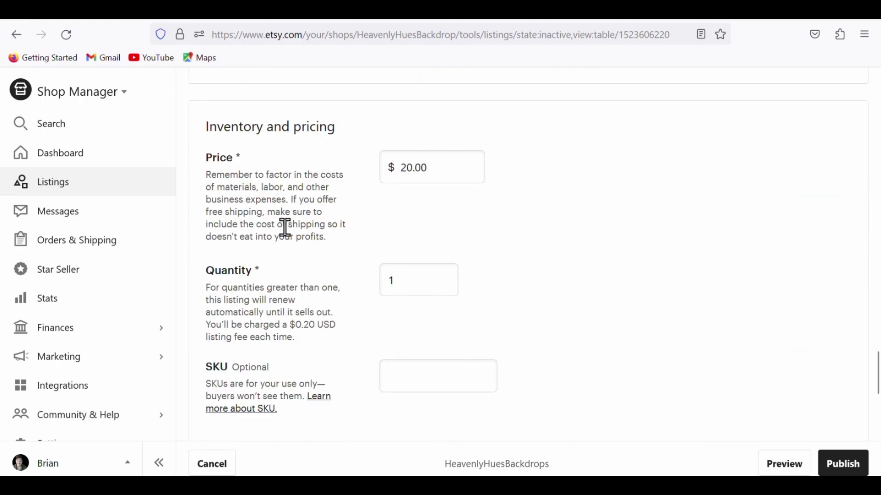
pyautogui.click(844, 464)
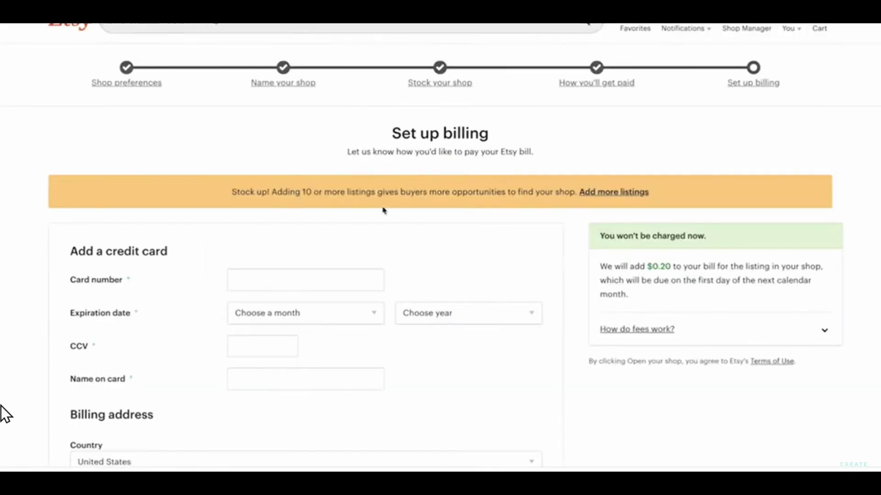
# Expand 'How do fees work?' and highlight the listing, transaction and payment processing fee explanations
pyautogui.scroll(-3, 456, 236)
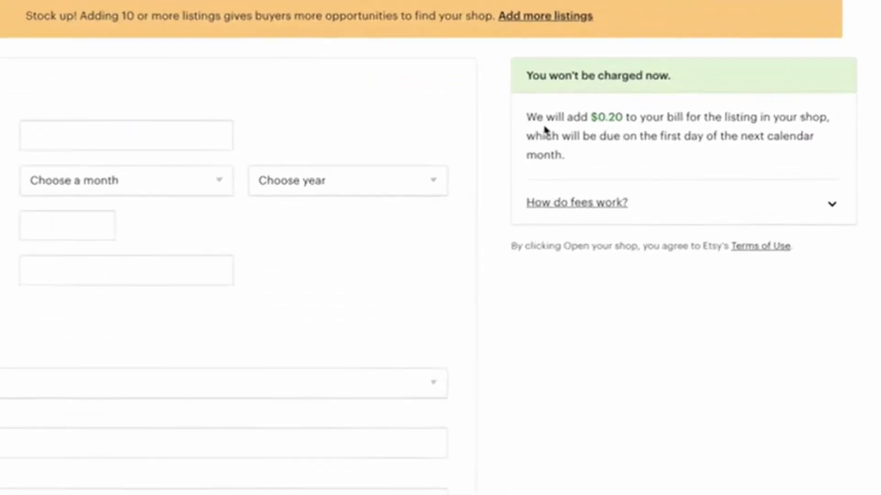
pyautogui.click(837, 197)
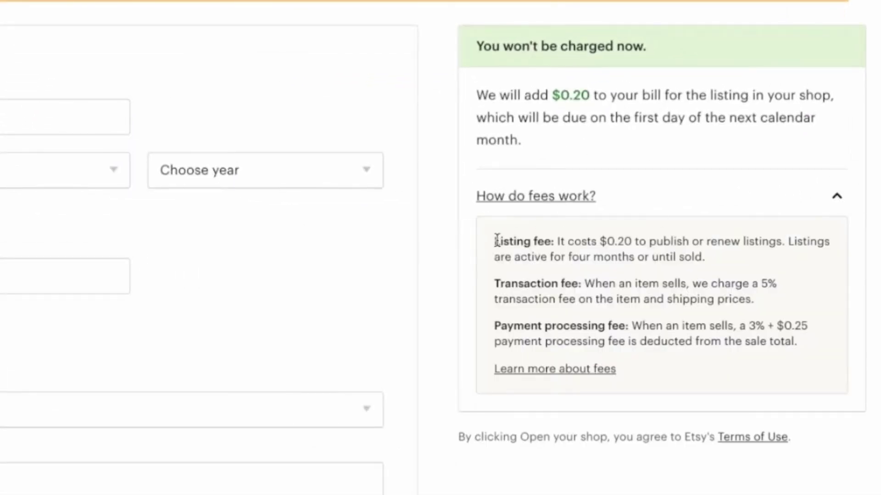
pyautogui.moveTo(494, 241); pyautogui.dragTo(740, 267)
pyautogui.moveTo(494, 283); pyautogui.dragTo(775, 305)
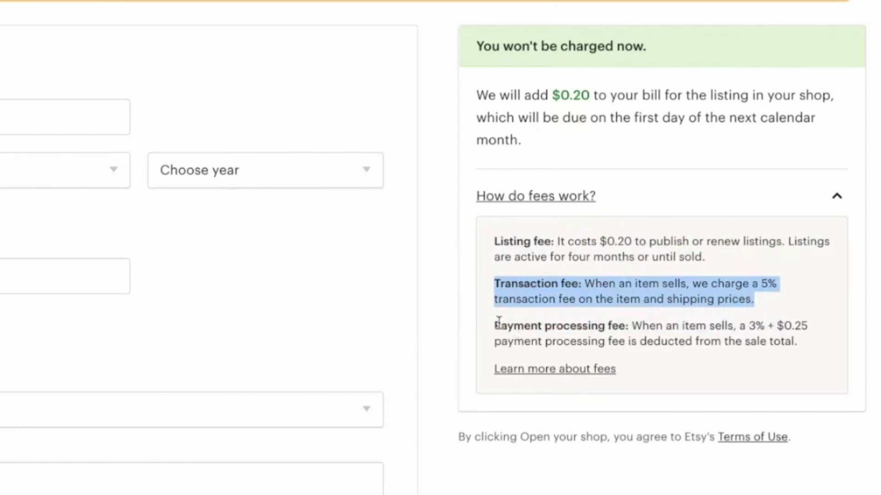
pyautogui.moveTo(496, 326); pyautogui.dragTo(822, 352)
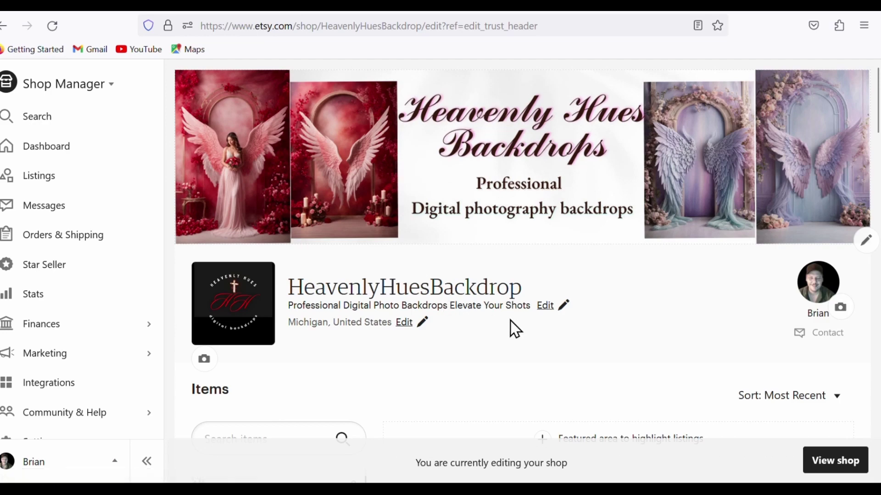
# Expand the full shop story text under the story headline on the shop edit page
pyautogui.scroll(-15, 604, 334)
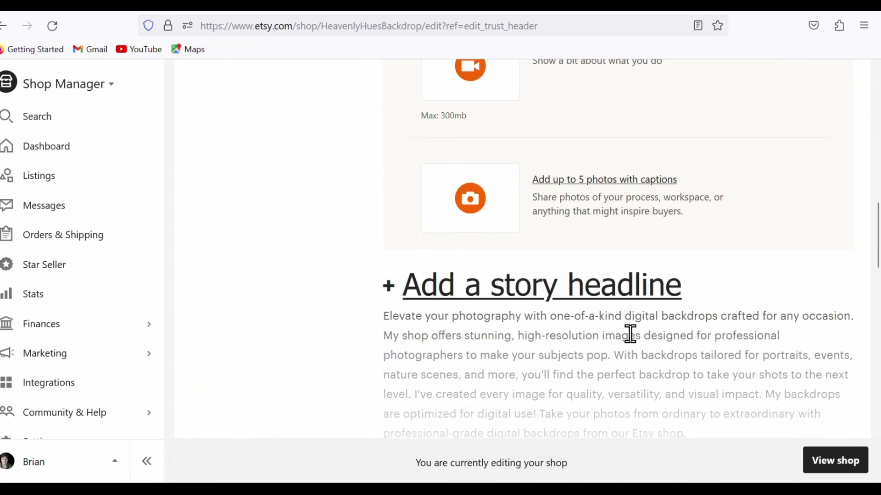
pyautogui.click(614, 420)
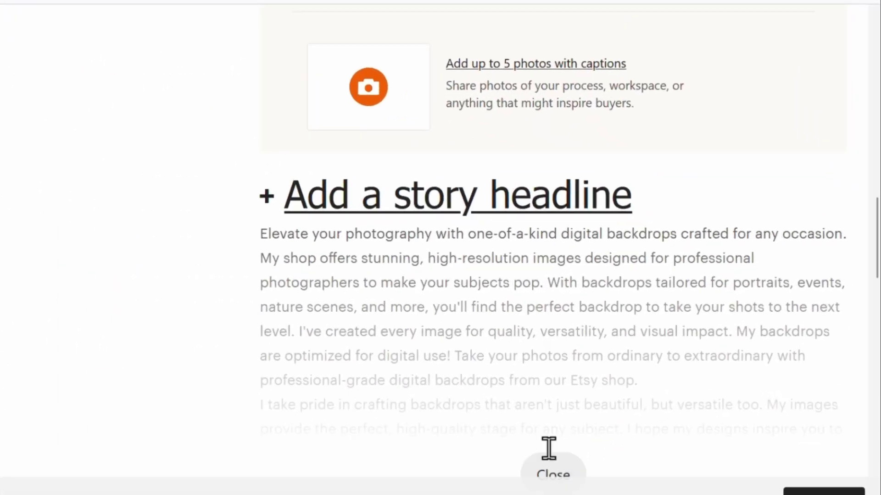
pyautogui.scroll(-2, 664, 348)
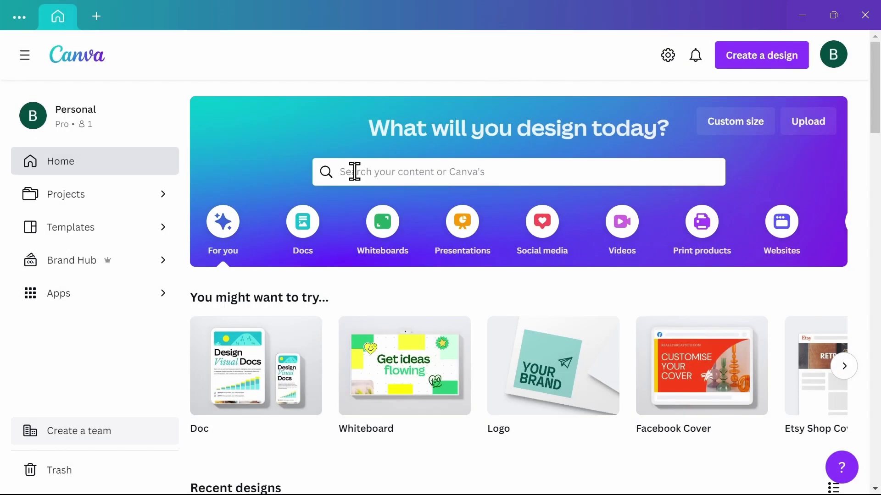
pyautogui.click(355, 172)
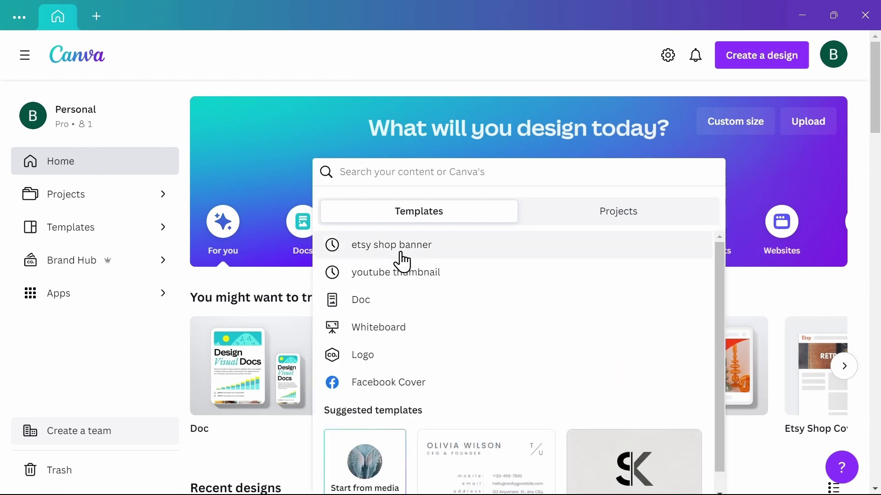
# Browse the 'etsy shop banner' templates and select a photo in the Neutral Fashion Etsy Shop Cover
pyautogui.click(376, 254)
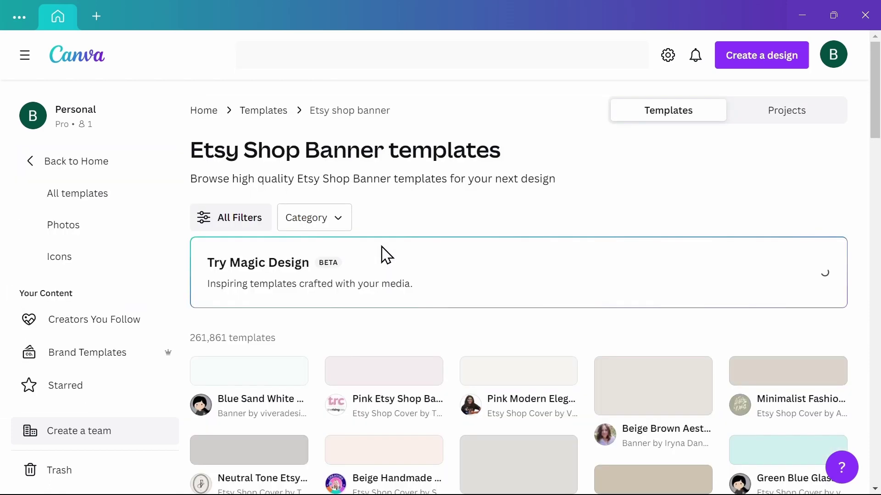
pyautogui.scroll(-8, 615, 314)
pyautogui.scroll(-20, 648, 318)
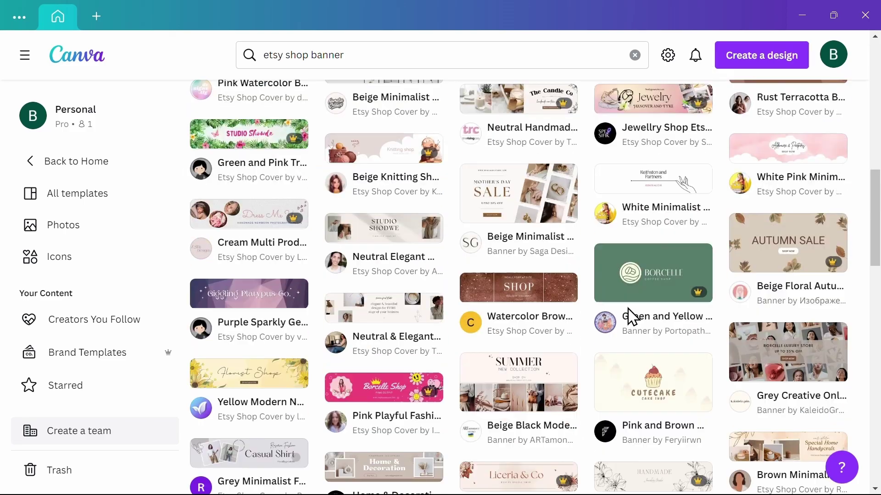
pyautogui.scroll(-10, 454, 321)
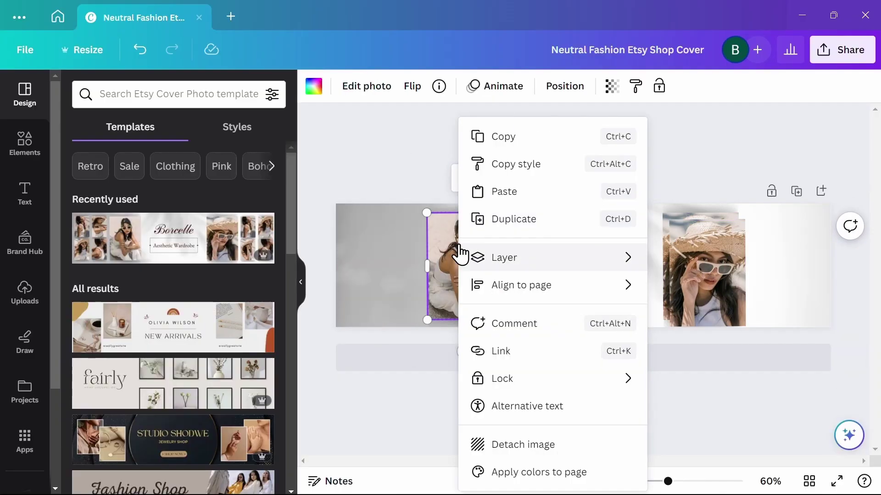
pyautogui.click(712, 256)
# Replace the four banner photos with uploaded red, lavender and purple-door angel images
pyautogui.click(25, 294)
pyautogui.moveTo(195, 341); pyautogui.dragTo(377, 265)
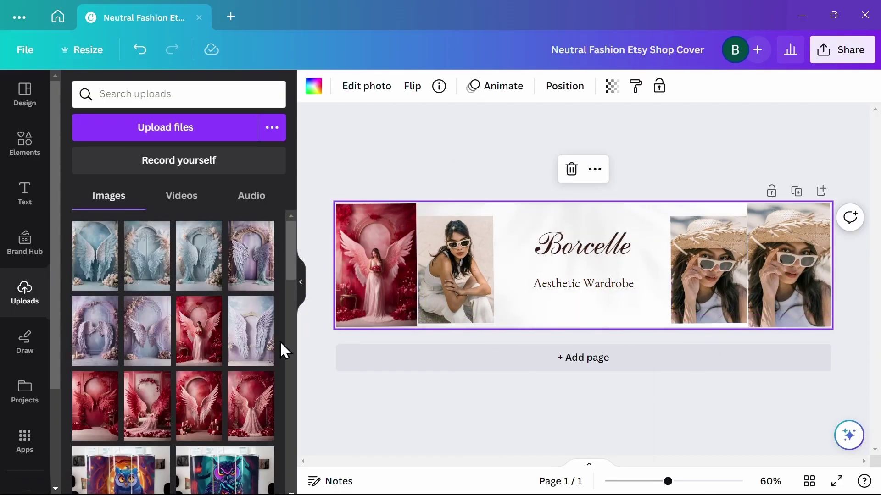
pyautogui.moveTo(199, 406); pyautogui.dragTo(436, 285)
pyautogui.moveTo(95, 330); pyautogui.dragTo(708, 271)
pyautogui.moveTo(251, 256); pyautogui.dragTo(757, 250)
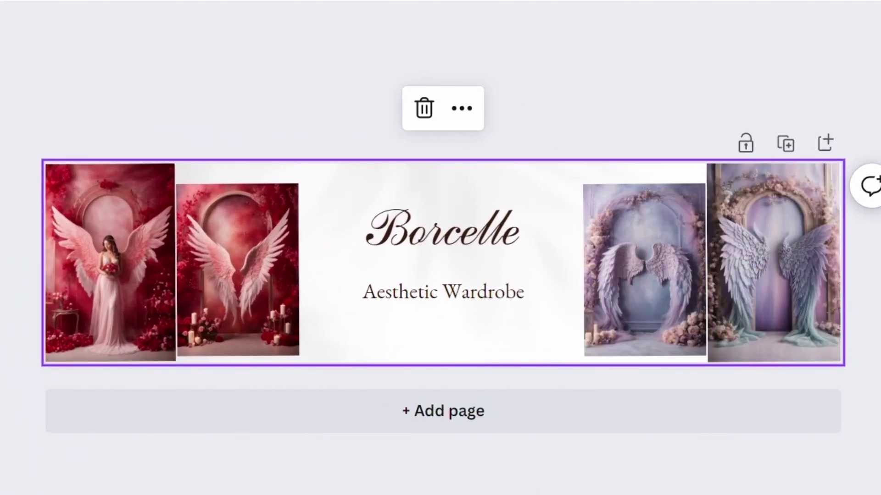
# Retitle the banner 'Heavenly Hues Backdrops' and open its download settings
pyautogui.doubleClick(516, 234)
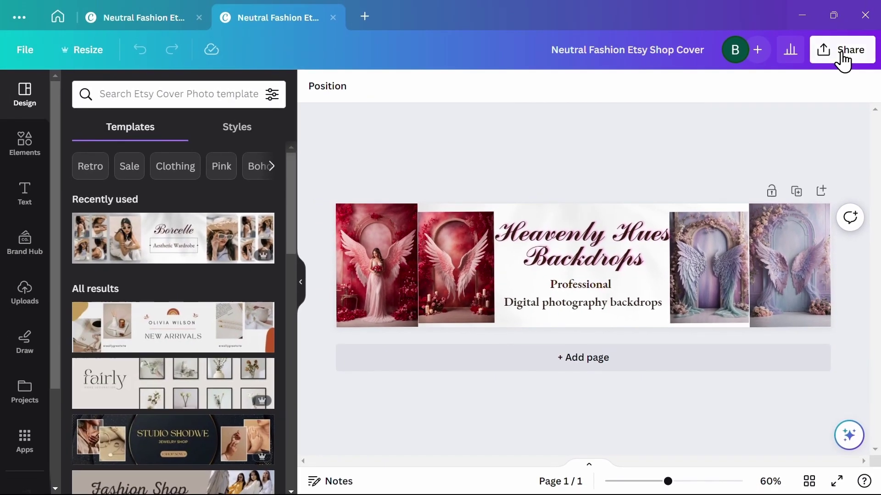
pyautogui.click(843, 50)
pyautogui.click(698, 406)
# Download the banner as a PNG and browse the Leonardo.Ai image gallery
pyautogui.click(722, 308)
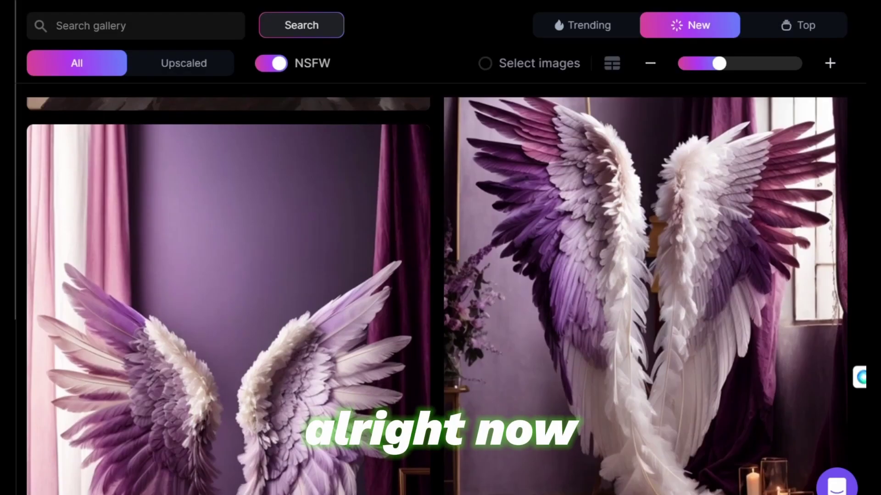
pyautogui.scroll(-5, 433, 296)
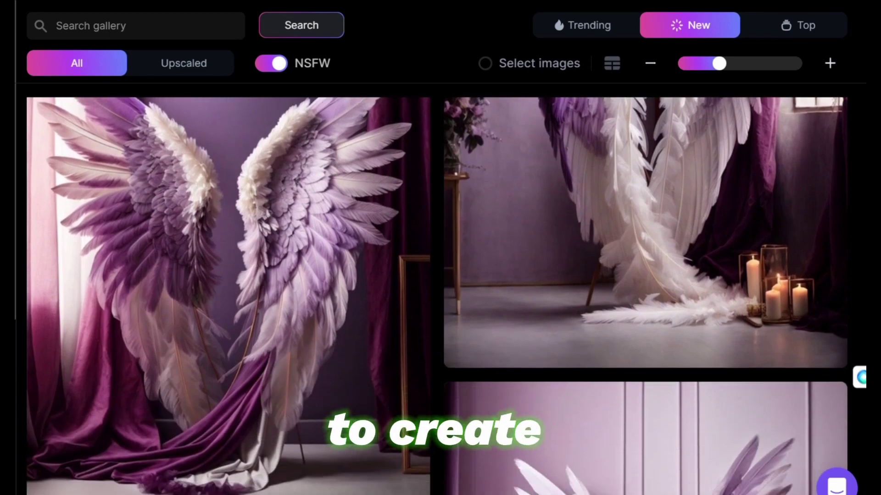
pyautogui.scroll(-4, 433, 296)
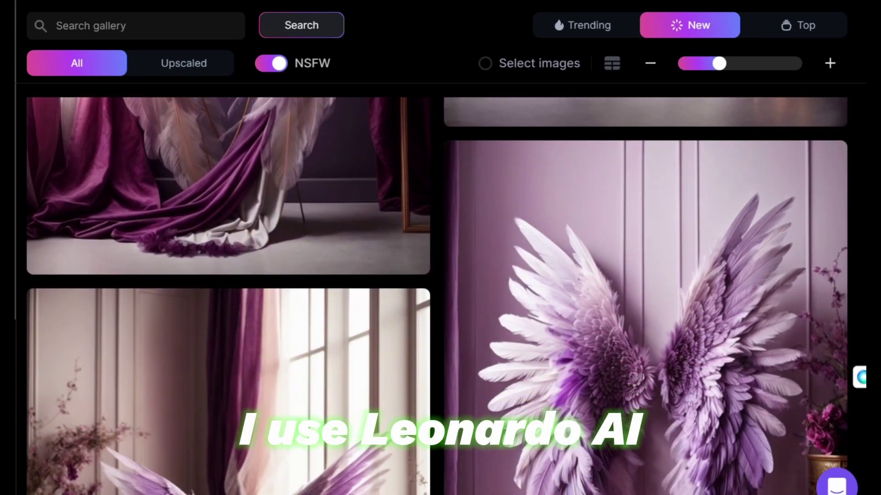
# Review the Leonardo.Ai pricing plans, highlighting the current Apprentice plan
pyautogui.scroll(-6, 436, 296)
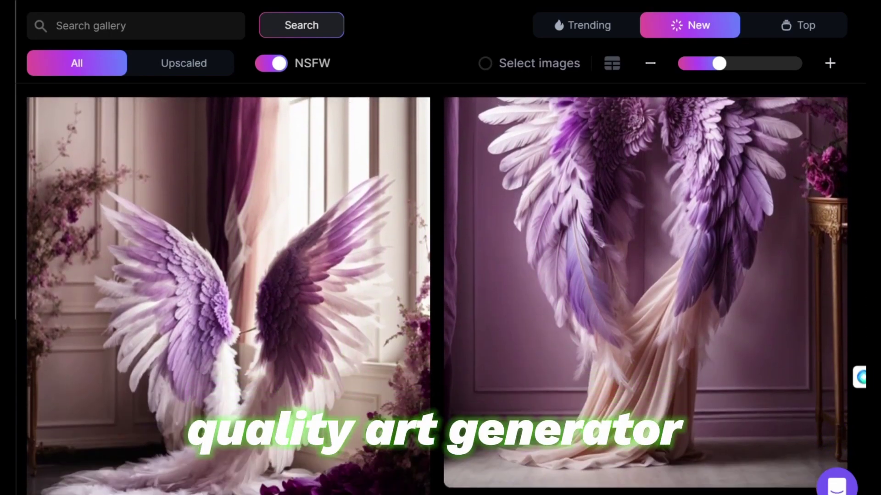
pyautogui.scroll(-6, 437, 296)
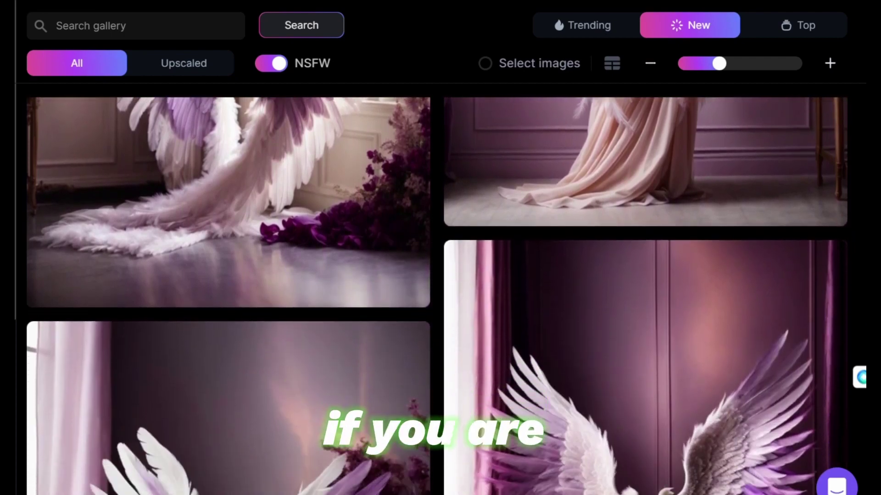
pyautogui.scroll(-6, 437, 296)
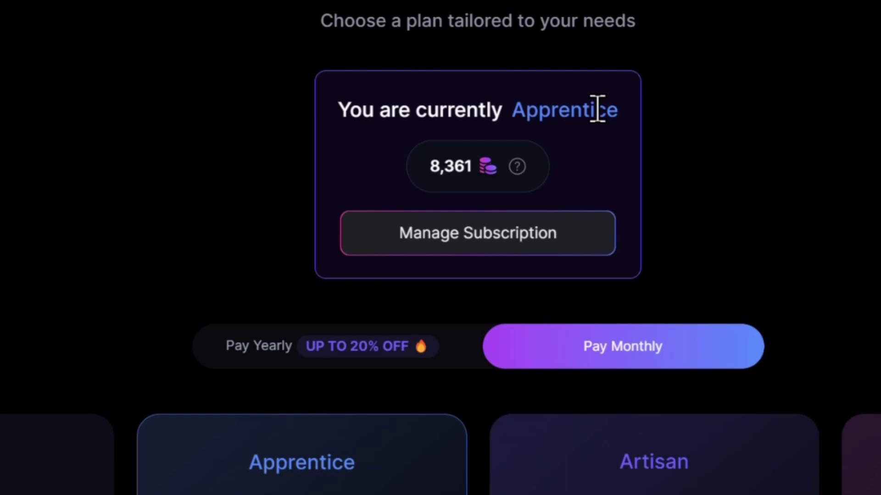
pyautogui.moveTo(630, 115); pyautogui.dragTo(519, 132)
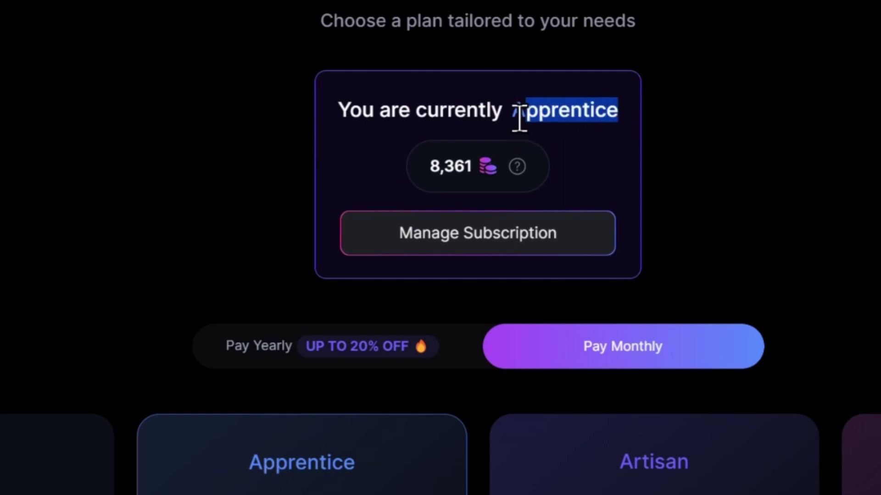
pyautogui.scroll(-4, 364, 374)
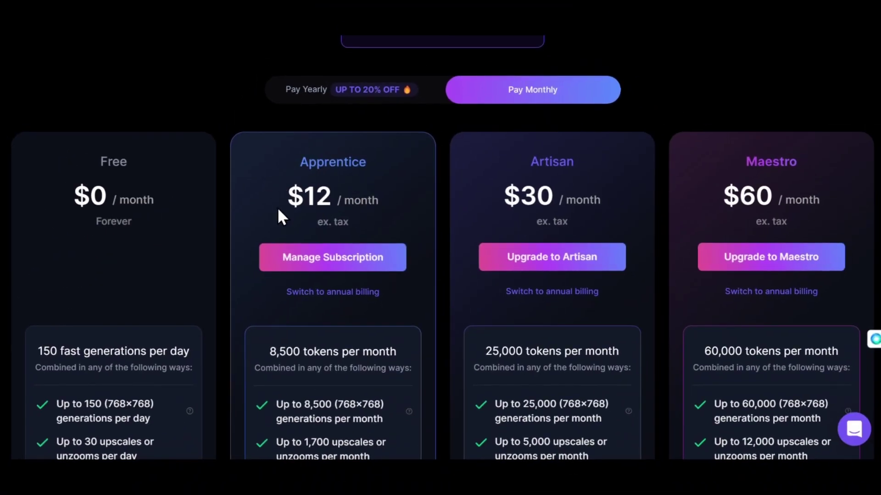
# Highlight the angel-wing prompt text in Leonardo.Ai's image generation box
pyautogui.scroll(-5, 393, 271)
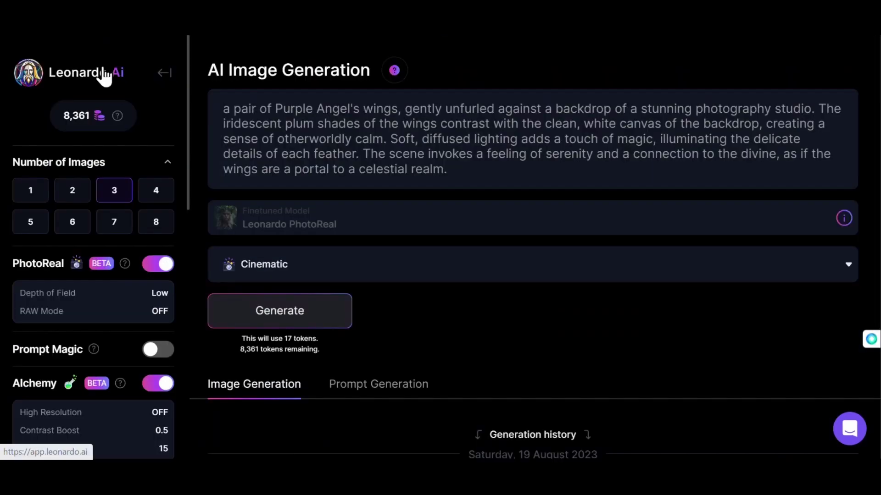
pyautogui.moveTo(223, 110); pyautogui.dragTo(364, 165)
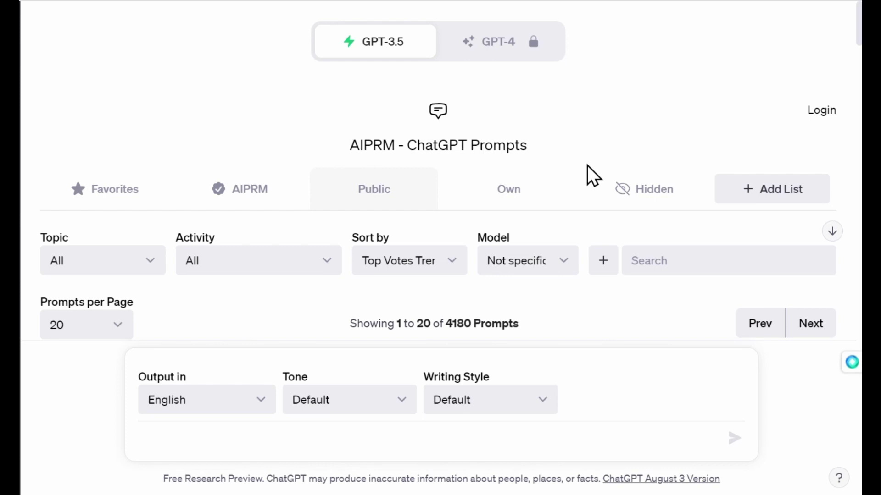
# Filter the AIPRM prompt library to the Stable Diffusion activity
pyautogui.moveTo(550, 148); pyautogui.dragTo(346, 152)
pyautogui.click(346, 152)
pyautogui.moveTo(193, 235); pyautogui.dragTo(203, 236)
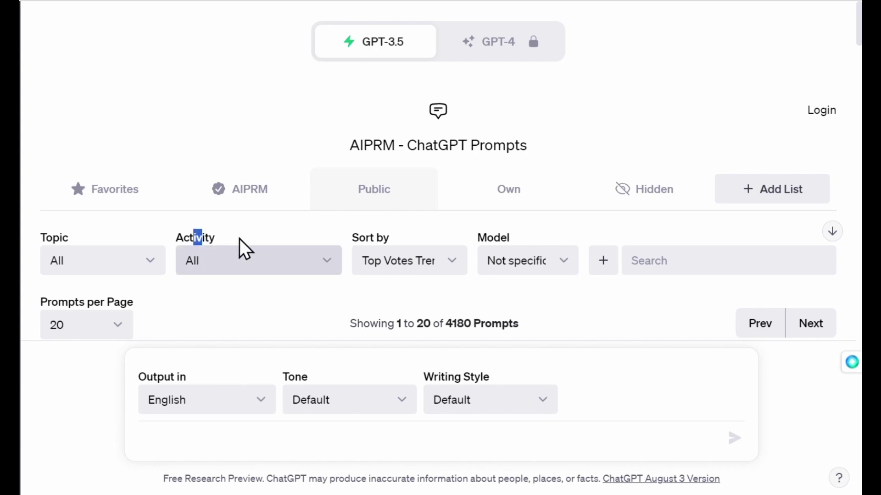
pyautogui.click(325, 258)
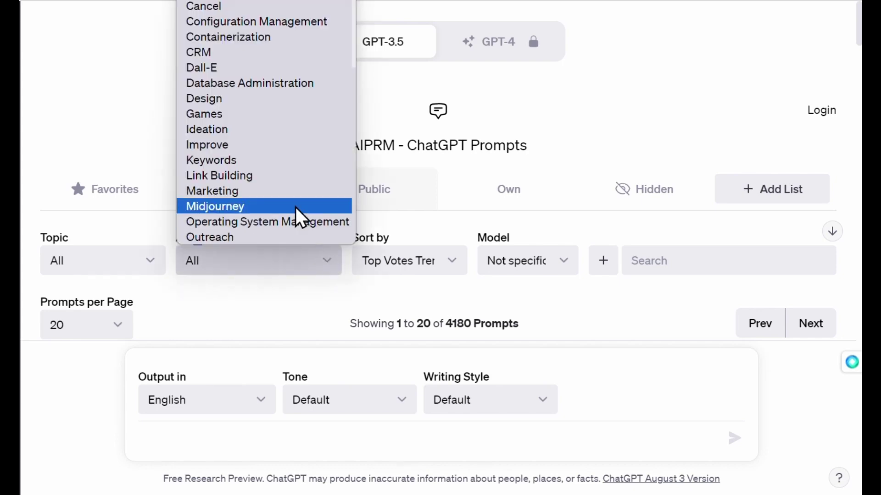
pyautogui.scroll(-5, 308, 123)
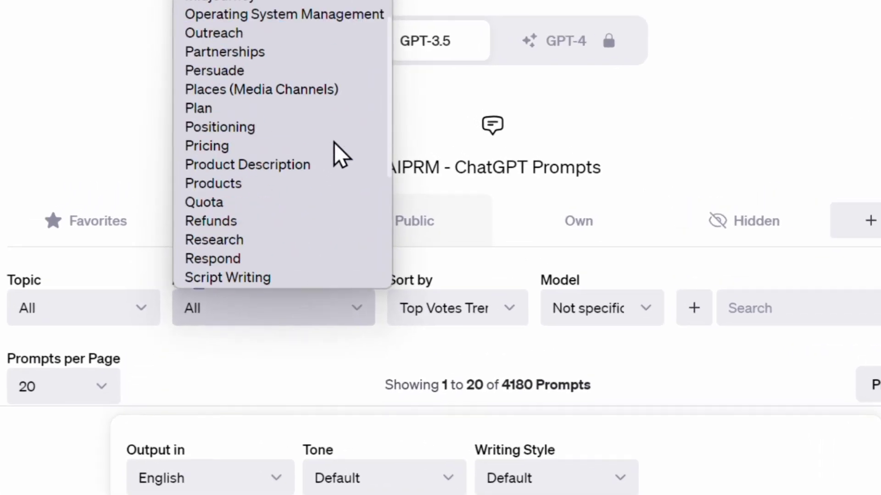
pyautogui.scroll(-5, 337, 151)
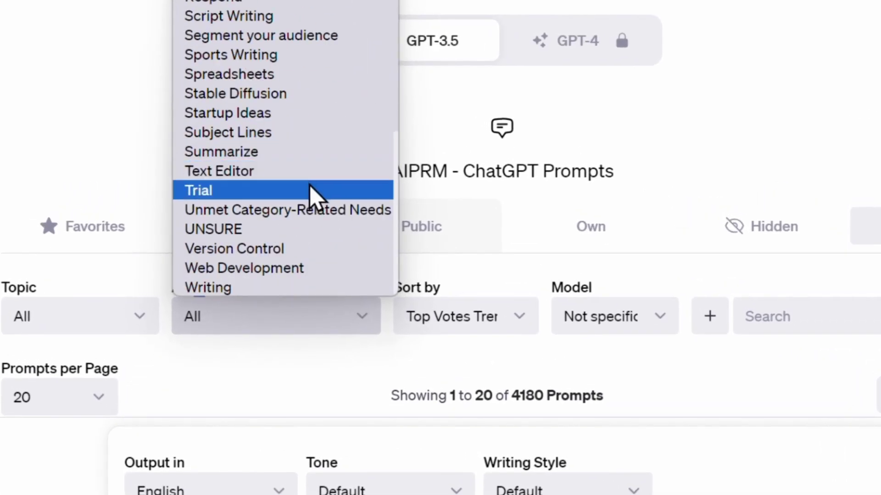
pyautogui.click(284, 94)
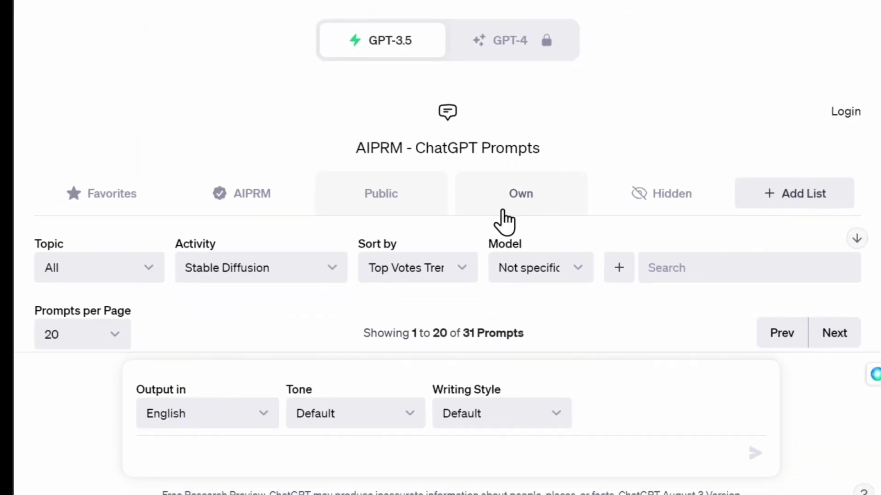
# Choose the Stable Diffusion Prompt Generator and start dictating the purple angel wings backdrop keyword
pyautogui.scroll(-5, 491, 216)
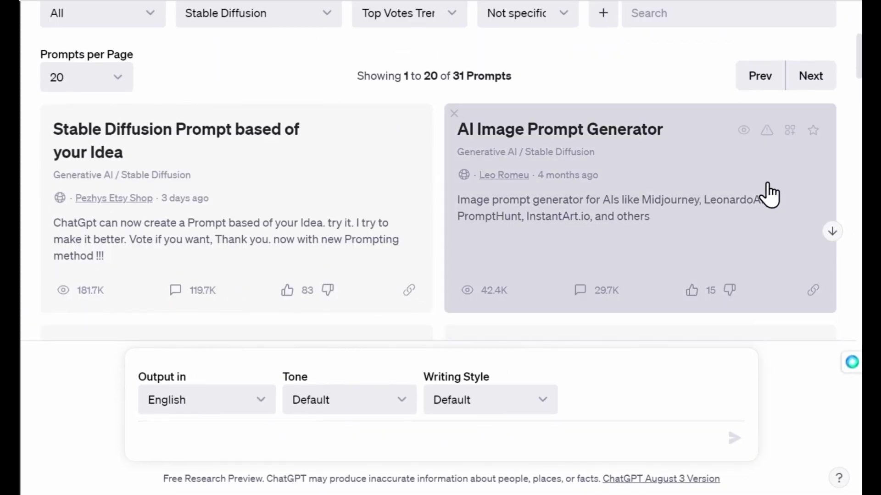
pyautogui.scroll(-5, 771, 194)
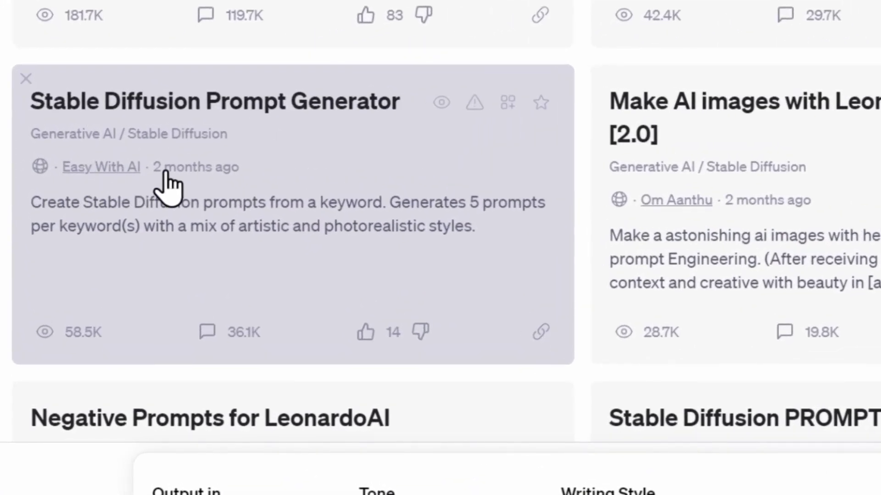
pyautogui.click(167, 188)
pyautogui.press('super+h')
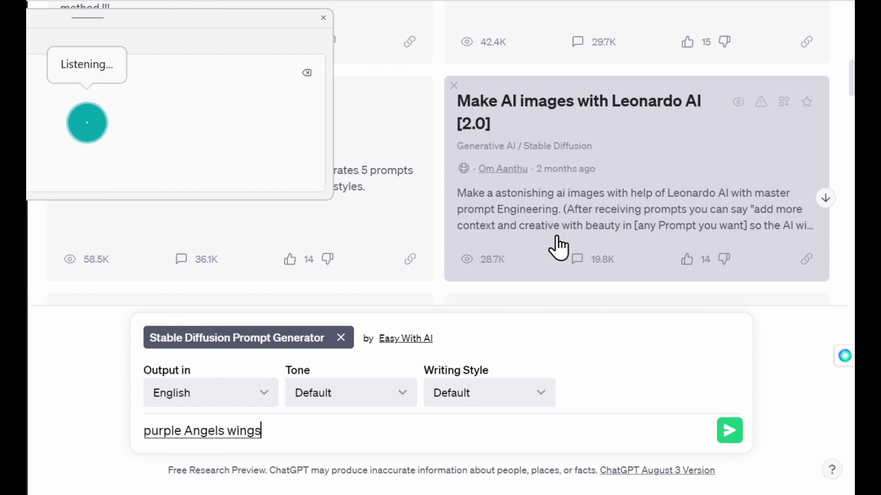
# Finish the 'purple Angels wings photography backdrops' keyword and generate the prompts
pyautogui.write('backdrop')
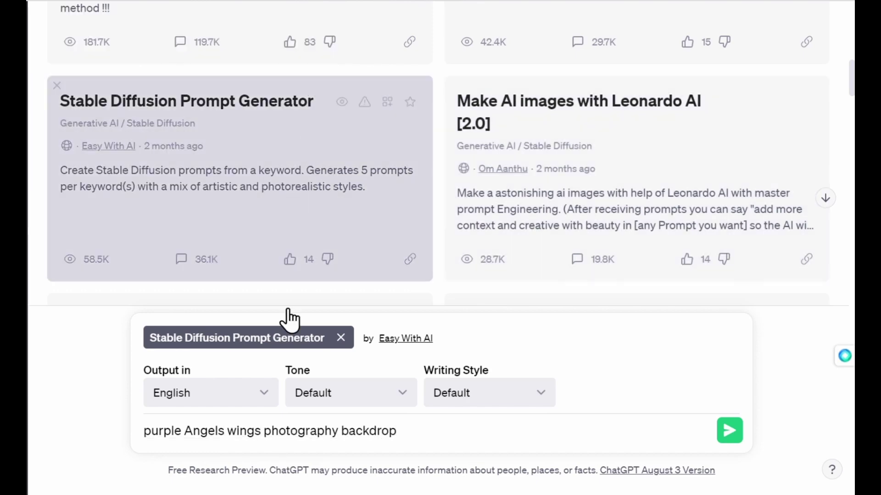
pyautogui.press('Return')
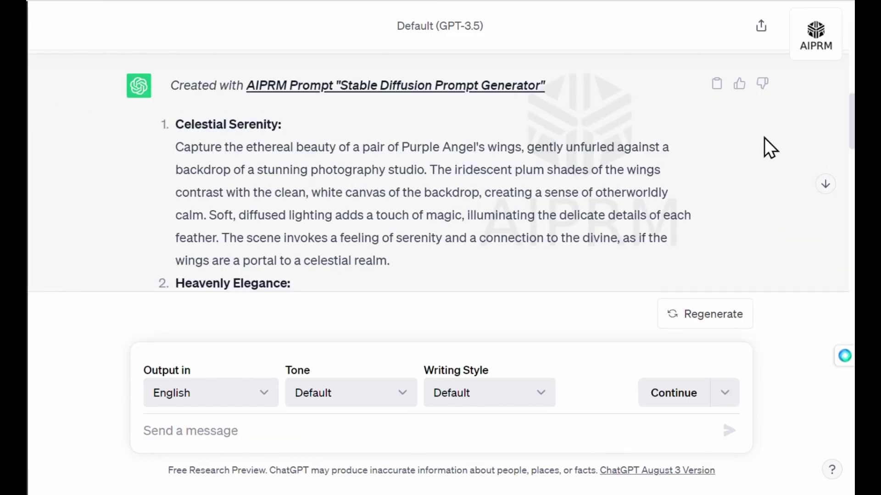
pyautogui.scroll(-15, 764, 137)
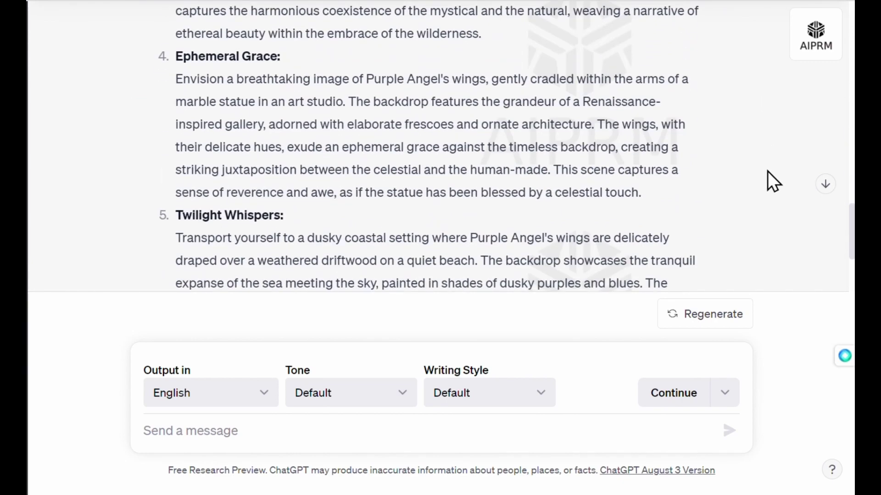
pyautogui.scroll(-3, 769, 174)
pyautogui.scroll(5, 775, 179)
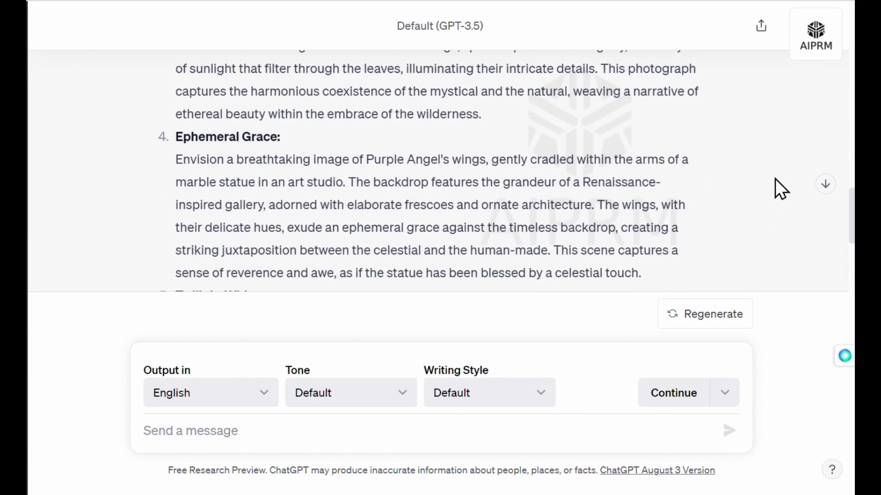
pyautogui.scroll(10, 775, 179)
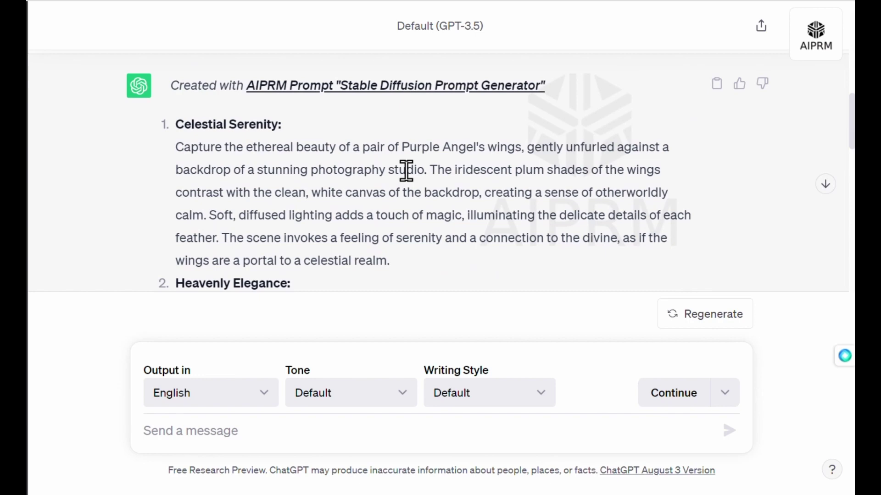
# Copy the Celestial Serenity prompt from 'a pair of Purple Angel's wings' to 'celestial realm.'
pyautogui.moveTo(183, 146); pyautogui.dragTo(354, 152)
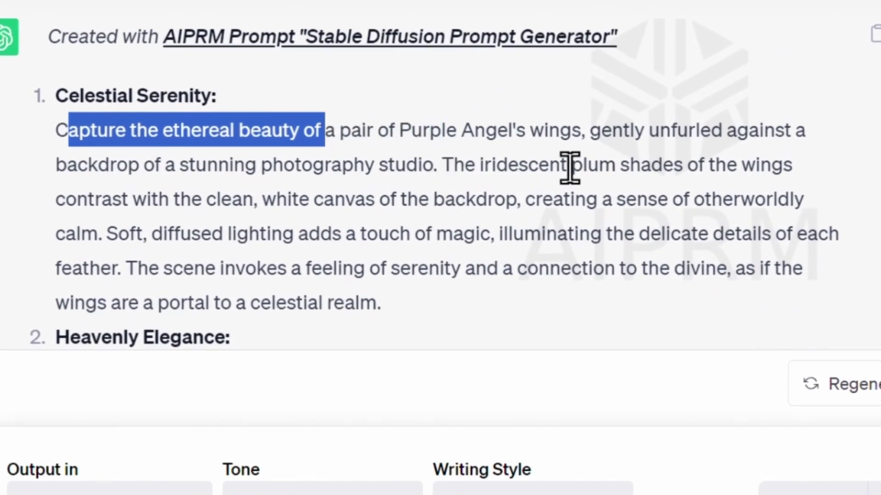
pyautogui.click(514, 91)
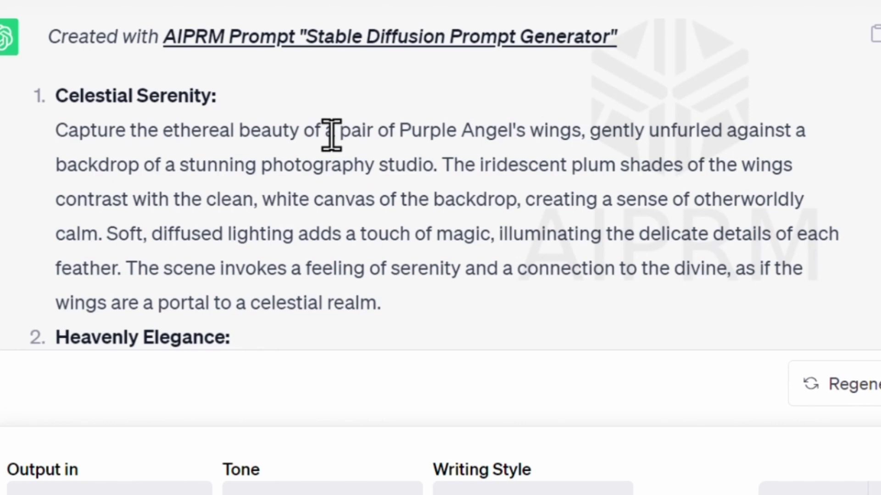
pyautogui.moveTo(334, 133); pyautogui.dragTo(425, 306)
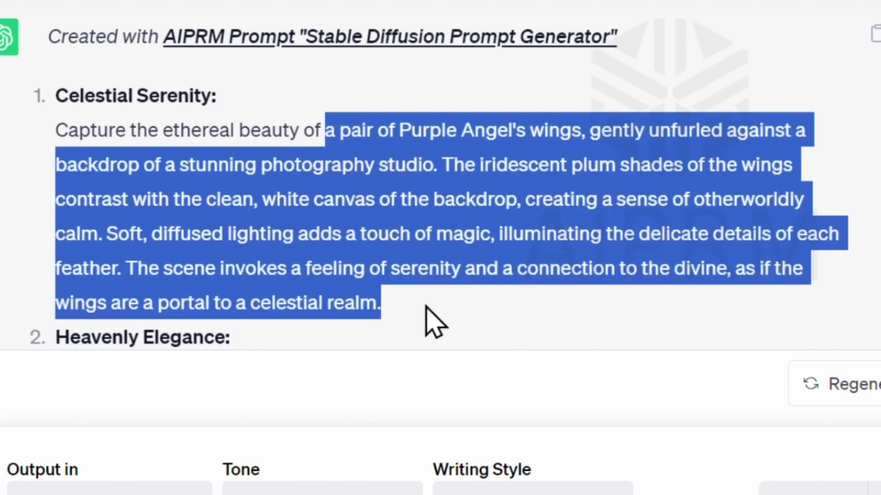
pyautogui.rightClick(391, 213)
pyautogui.click(442, 240)
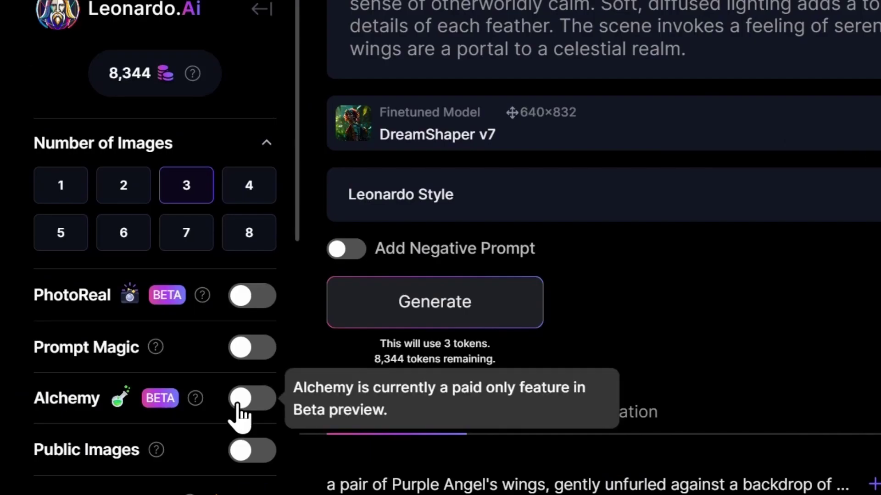
# Turn on PhotoReal and set the image size to 512 × 768
pyautogui.click(241, 404)
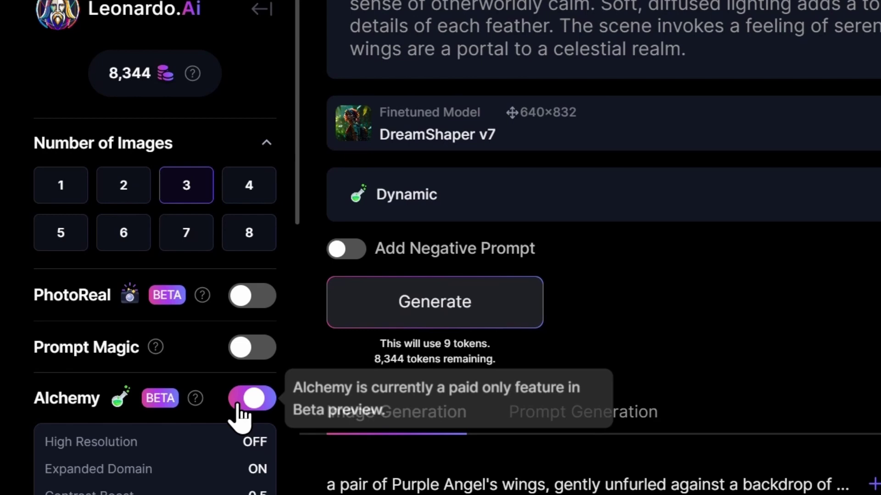
pyautogui.click(243, 304)
pyautogui.scroll(-7, 240, 348)
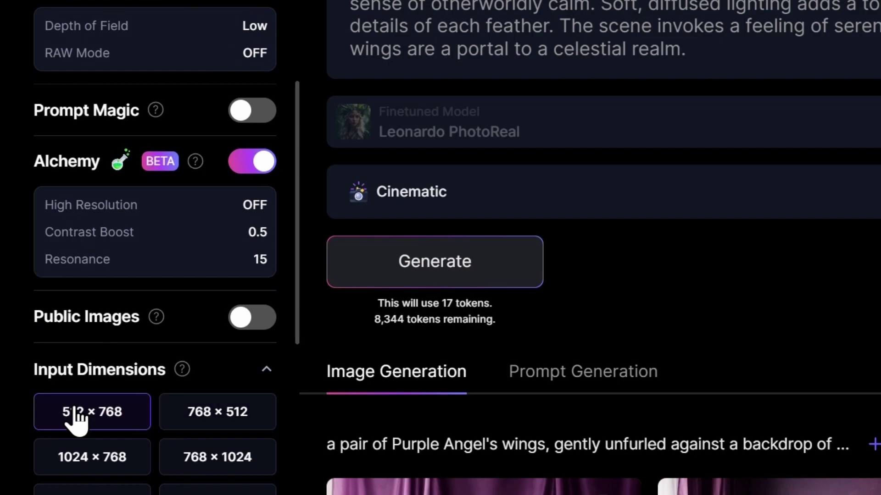
pyautogui.click(77, 415)
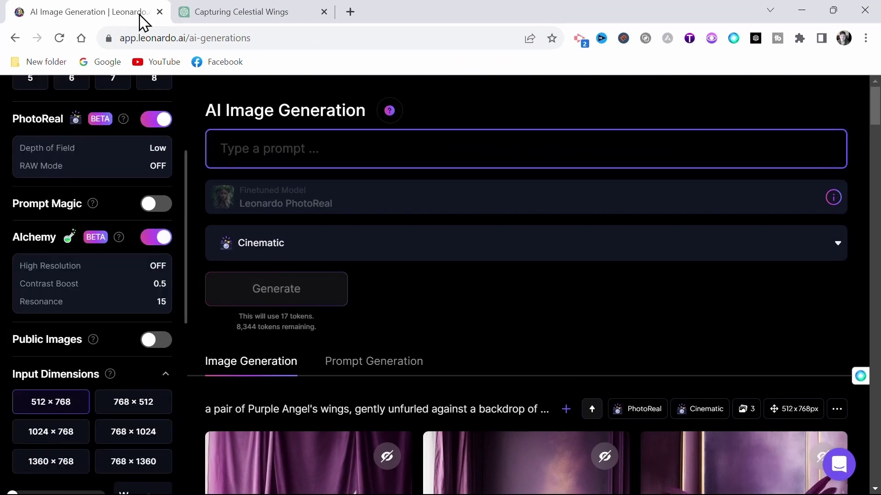
# Paste the copied angel-wing prompt and generate three images
pyautogui.rightClick(260, 151)
pyautogui.click(307, 259)
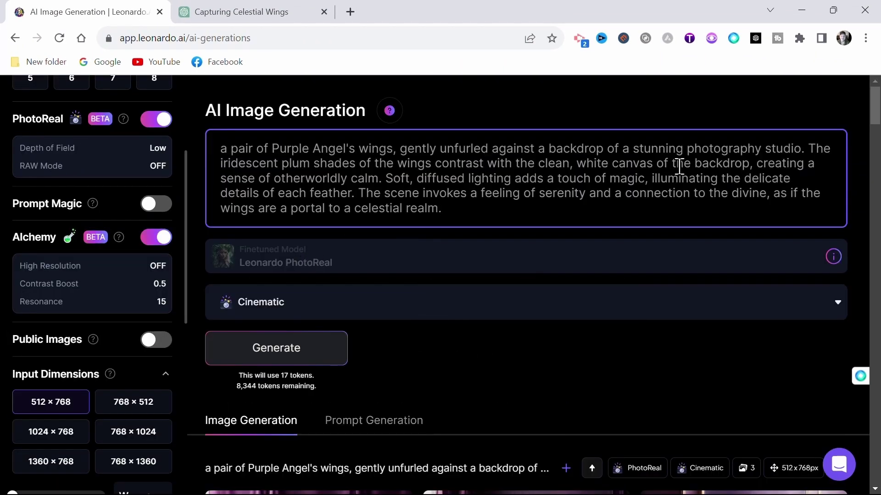
pyautogui.click(277, 348)
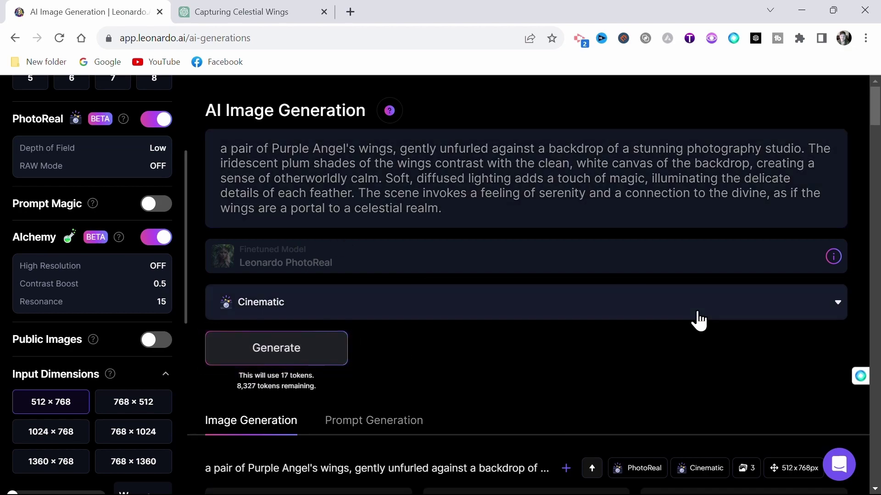
pyautogui.scroll(-5, 696, 321)
pyautogui.scroll(-2, 703, 319)
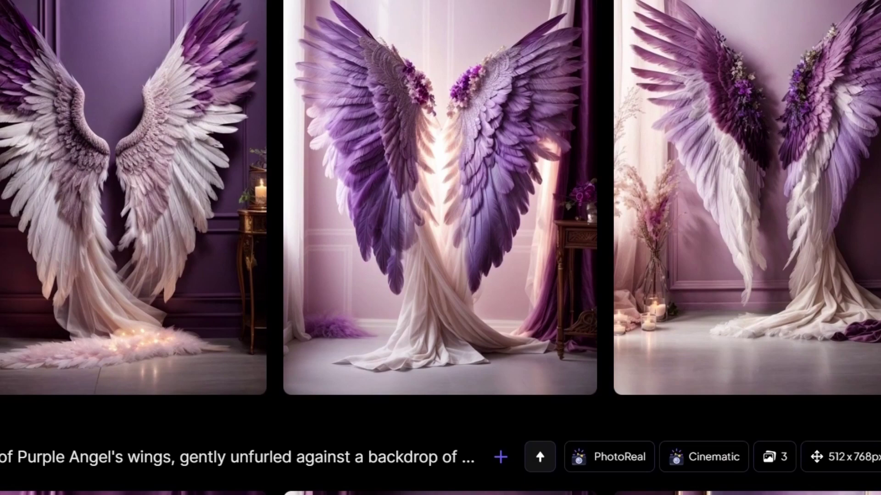
pyautogui.scroll(2, 441, 248)
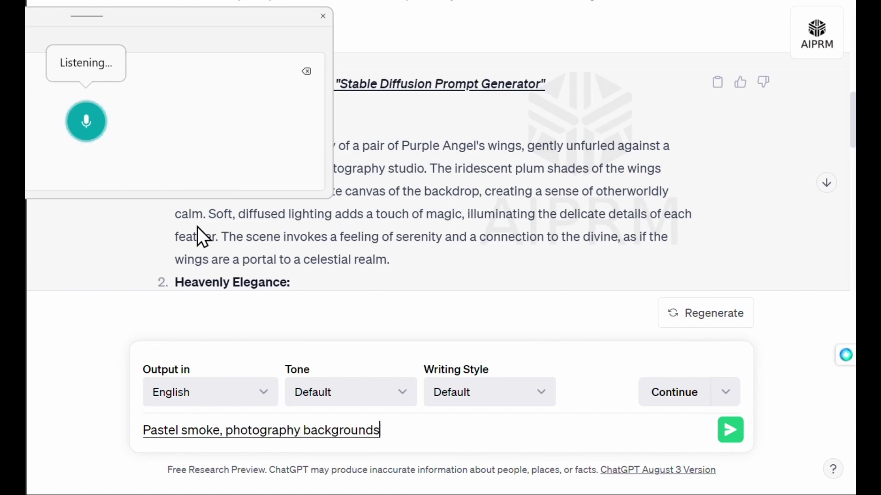
# Send 'Pastel smoke, photography backgrounds' and close the dictation popup
pyautogui.click(725, 433)
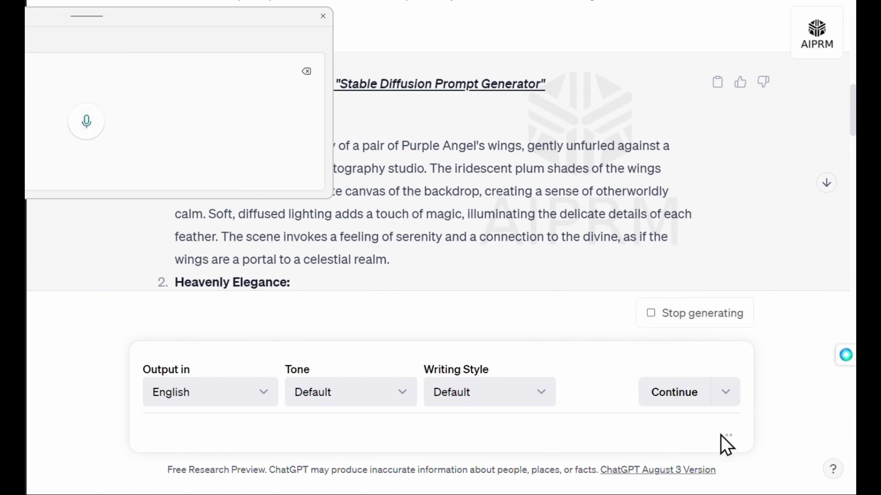
pyautogui.click(323, 16)
pyautogui.click(827, 184)
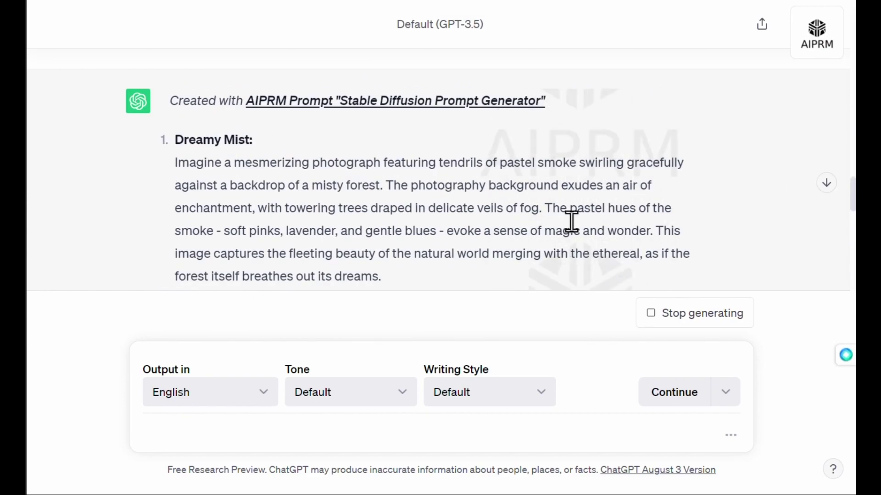
# Generate images from the lavender and baby blue smoke prompt and inspect one enlarged
pyautogui.moveTo(572, 222); pyautogui.dragTo(453, 149)
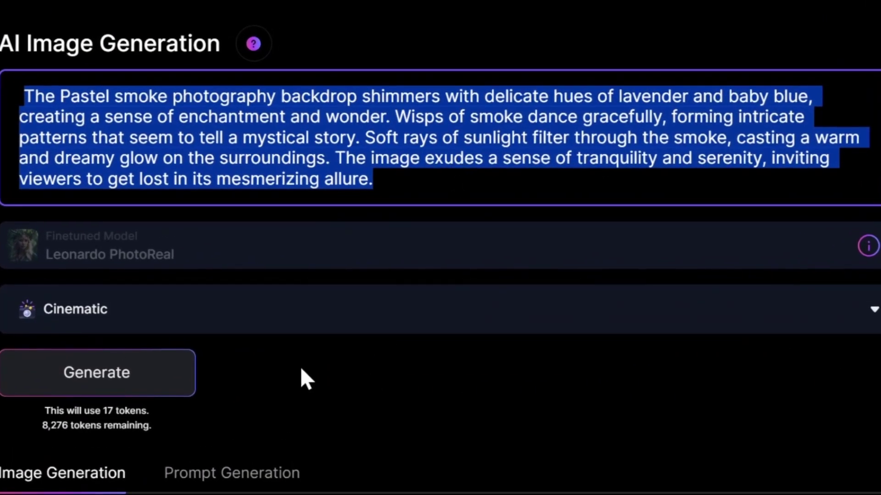
pyautogui.click(157, 383)
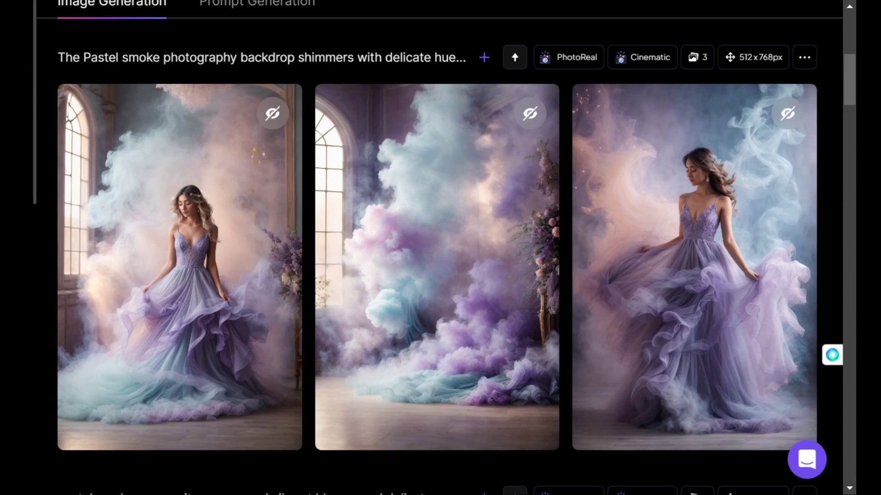
pyautogui.click(371, 226)
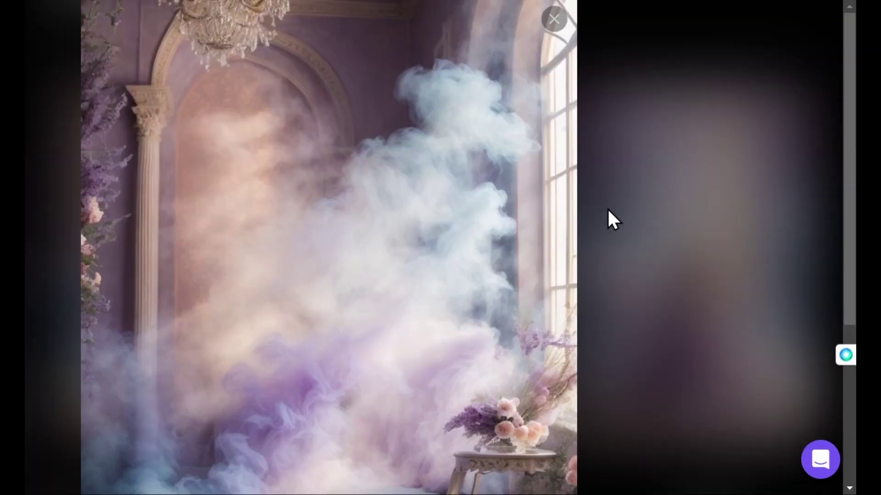
pyautogui.scroll(-4, 646, 197)
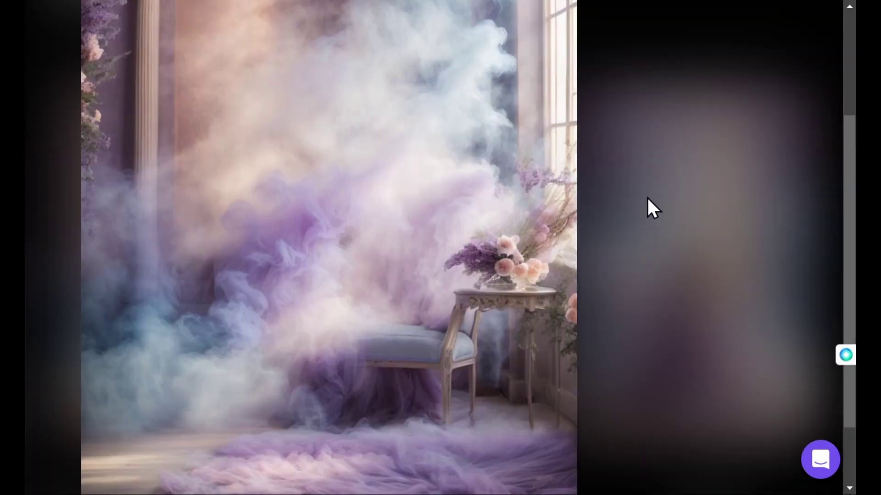
pyautogui.scroll(4, 659, 207)
pyautogui.scroll(1, 659, 206)
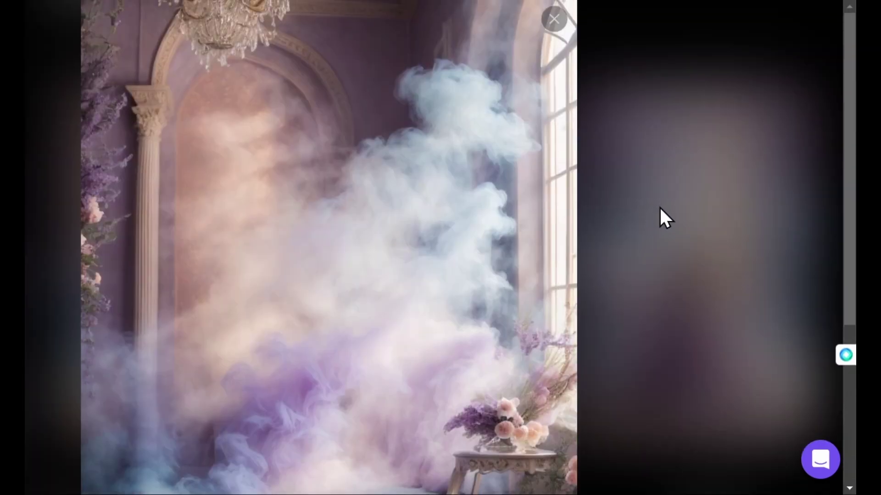
pyautogui.click(556, 19)
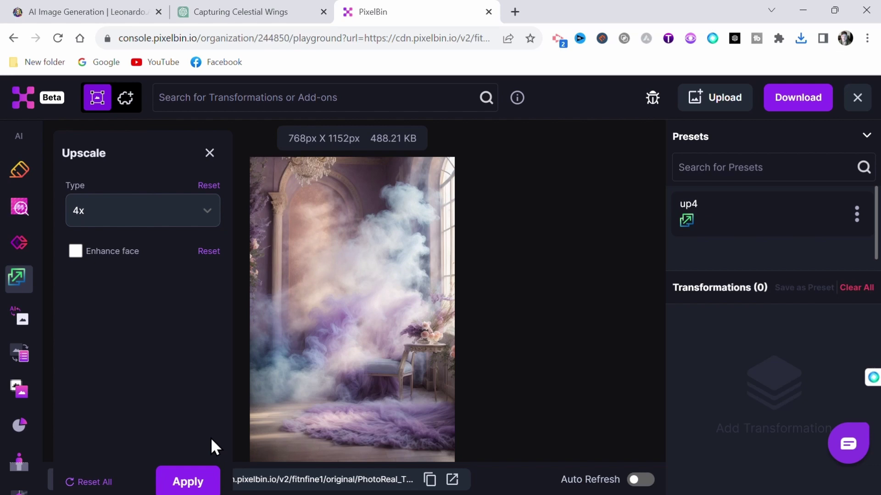
# Upscale the smoke backdrop 4x to 3072 × 4608 and load it into Photopea
pyautogui.click(193, 477)
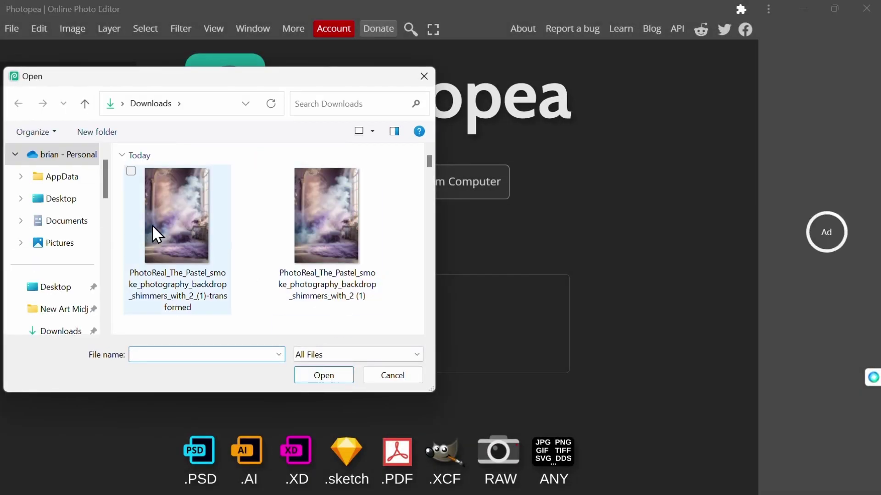
pyautogui.moveTo(154, 232); pyautogui.dragTo(509, 337)
pyautogui.click(424, 76)
# Set the image resolution to 300 DPI in Image Size
pyautogui.click(72, 28)
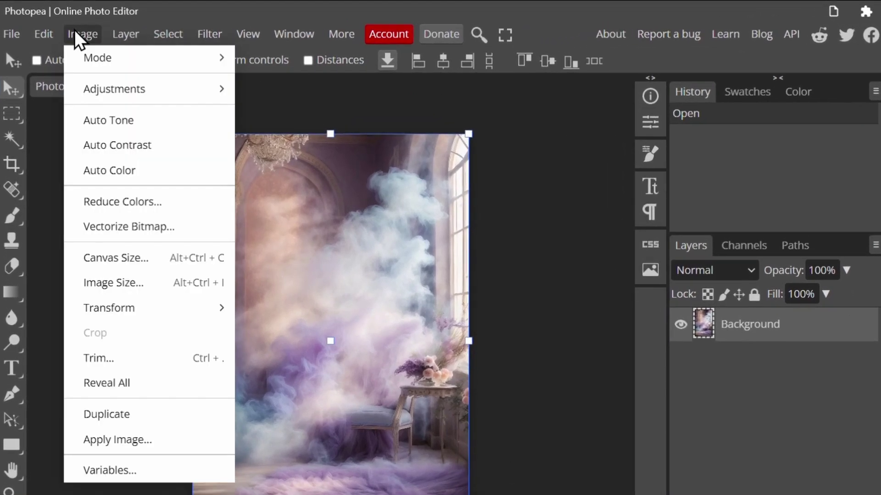
pyautogui.click(127, 284)
pyautogui.moveTo(208, 263); pyautogui.dragTo(173, 264)
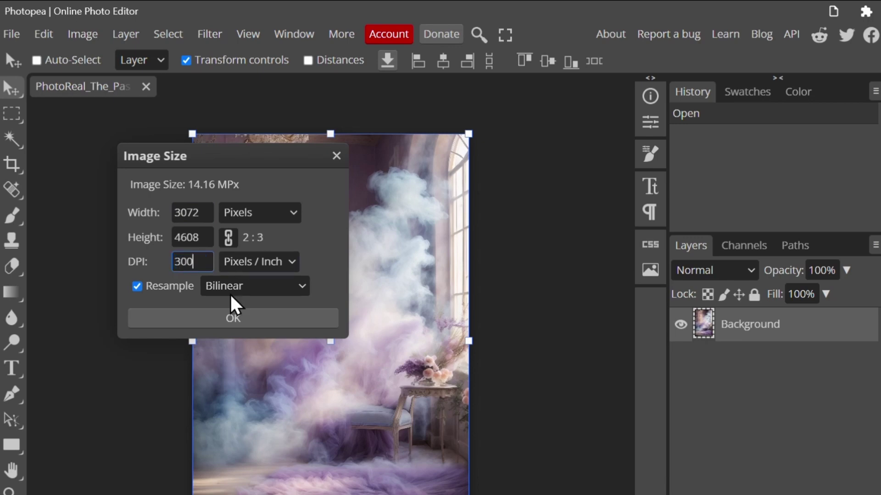
pyautogui.click(224, 318)
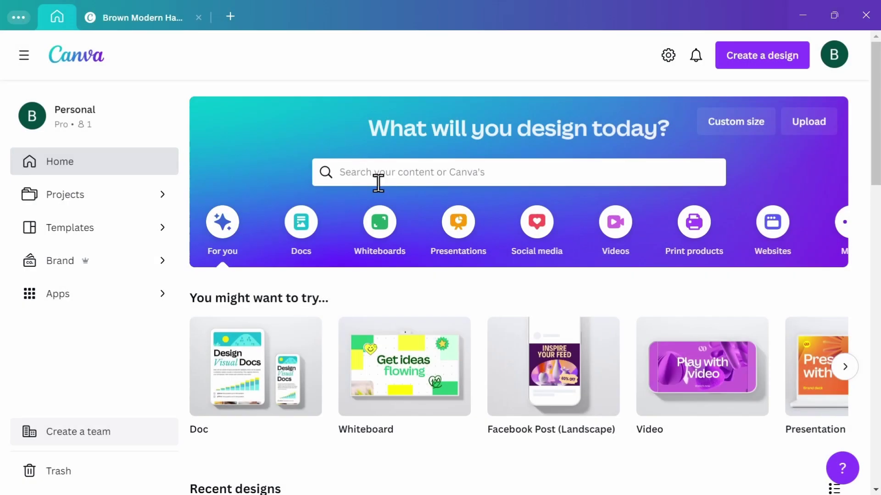
# Find a 'photo collage (landscape)' template and start customizing it
pyautogui.click(379, 174)
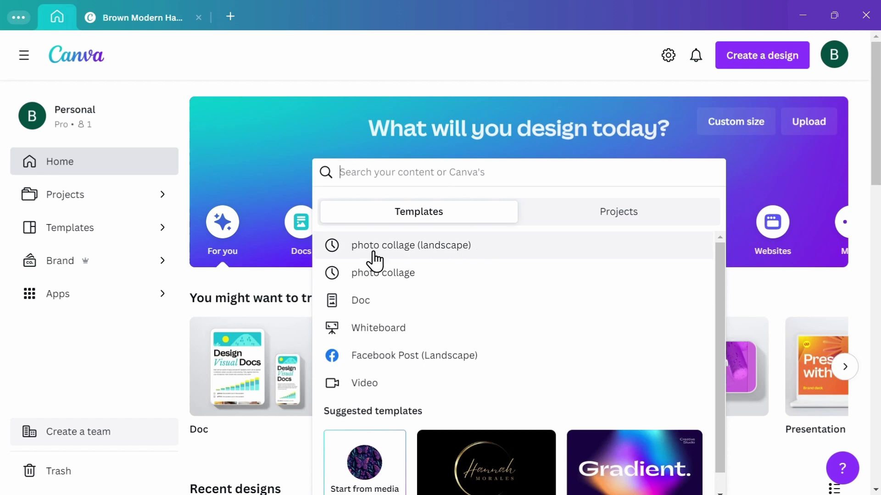
pyautogui.click(472, 250)
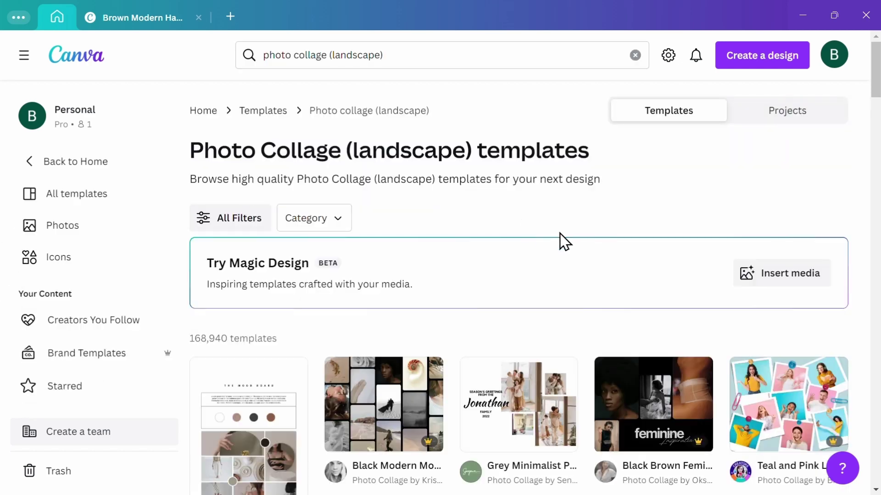
pyautogui.scroll(-3, 727, 220)
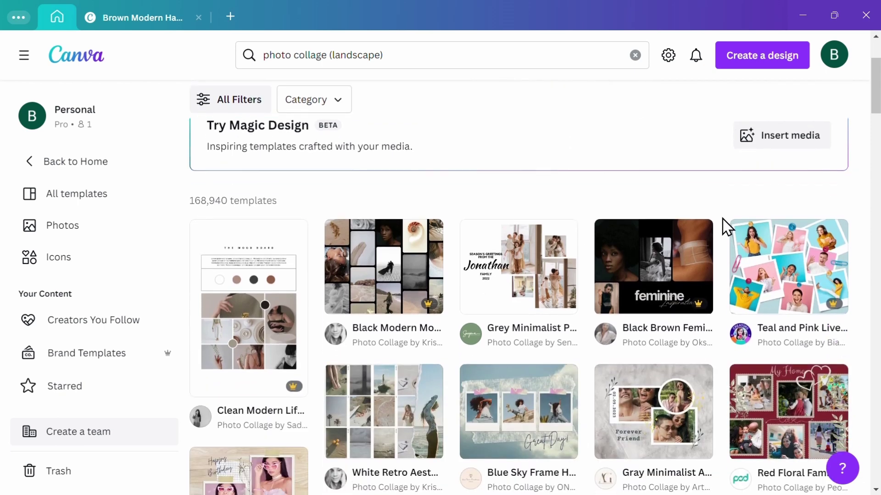
pyautogui.scroll(-6, 727, 236)
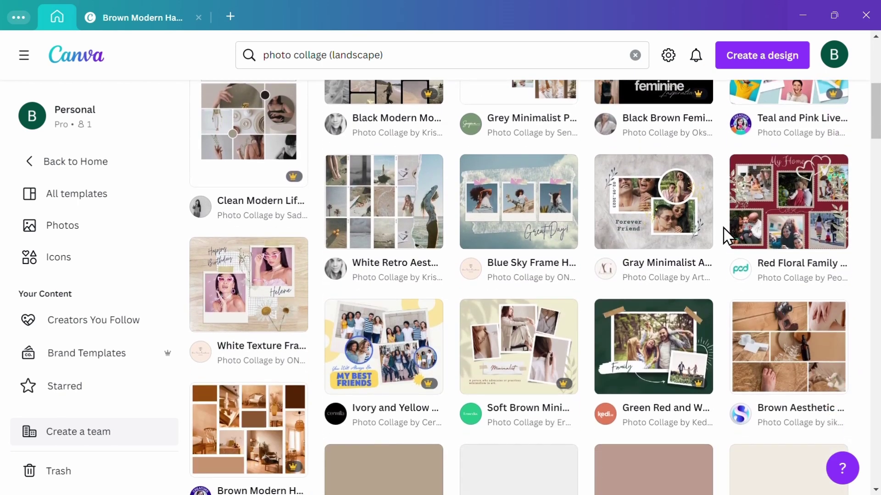
pyautogui.scroll(-5, 727, 236)
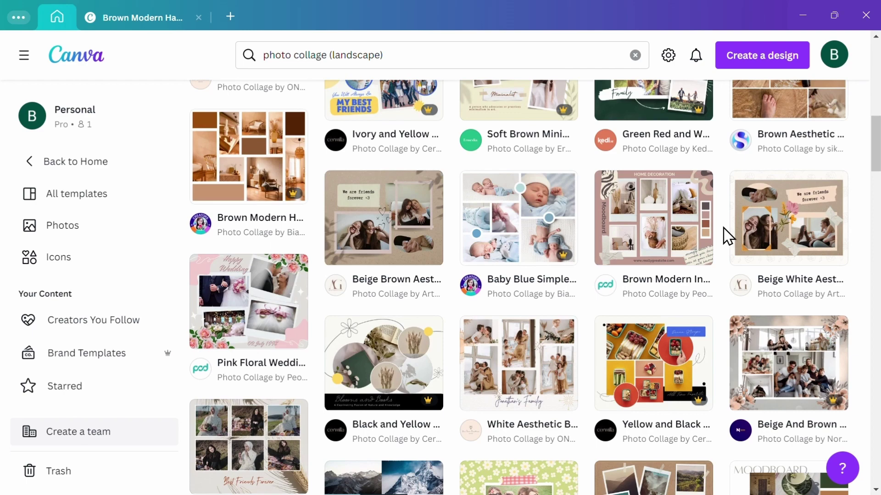
pyautogui.scroll(-10, 727, 236)
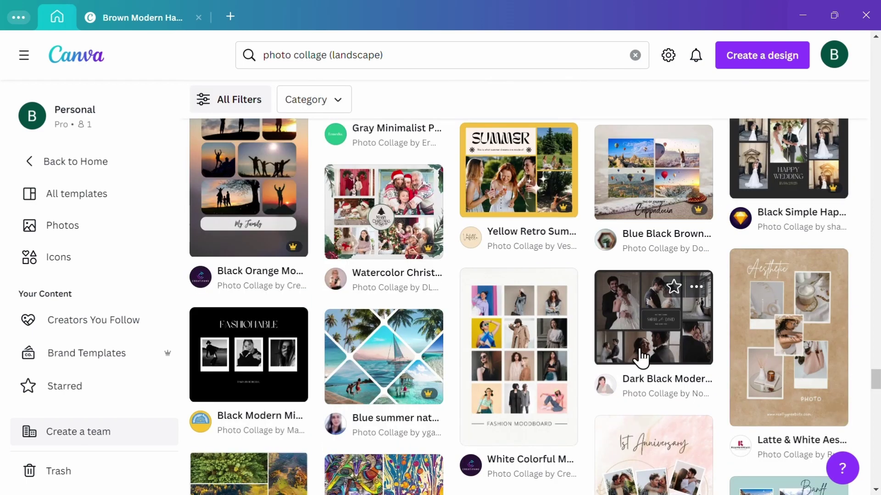
pyautogui.click(641, 363)
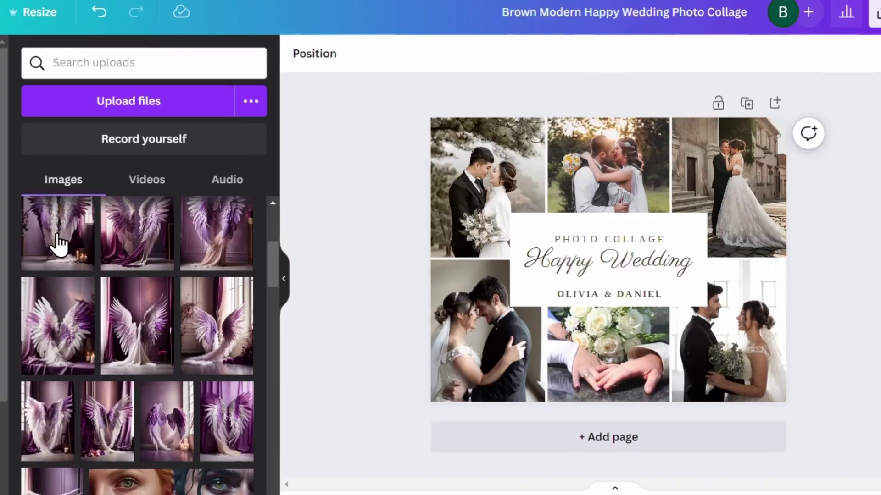
pyautogui.click(59, 246)
# Fill the six collage frames with angel-wing images and edit the 'Purple angle wings backdrops' title
pyautogui.moveTo(210, 256); pyautogui.dragTo(573, 189)
pyautogui.moveTo(133, 326); pyautogui.dragTo(463, 330)
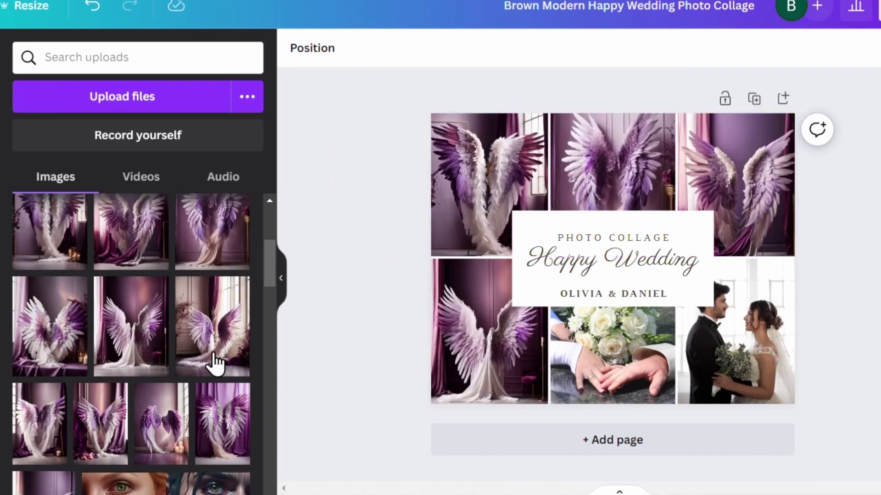
pyautogui.moveTo(101, 424); pyautogui.dragTo(613, 355)
pyautogui.moveTo(222, 424); pyautogui.dragTo(731, 334)
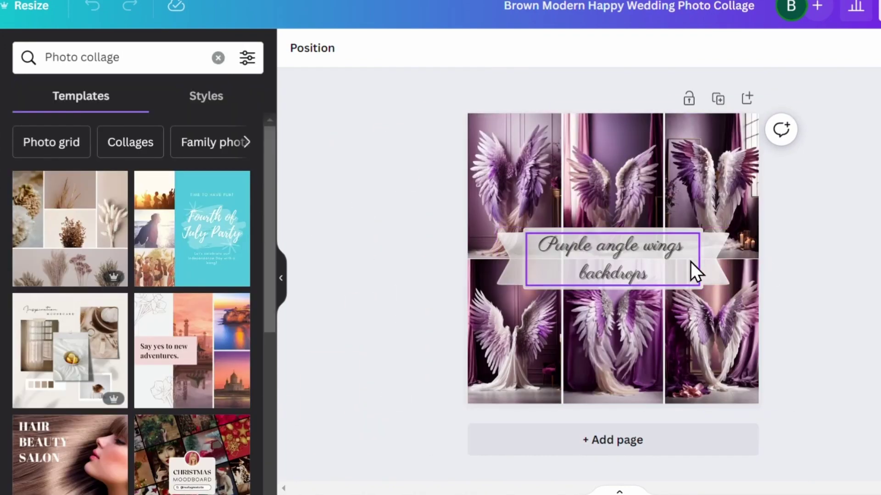
pyautogui.click(666, 259)
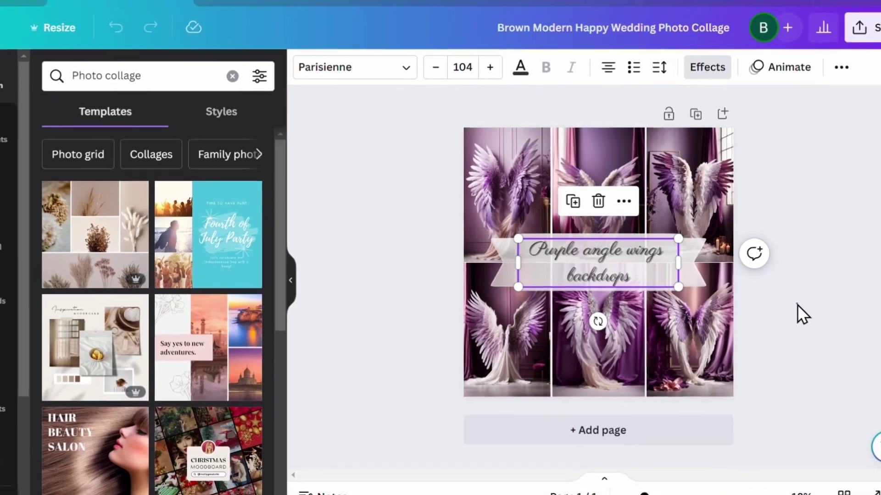
pyautogui.click(824, 314)
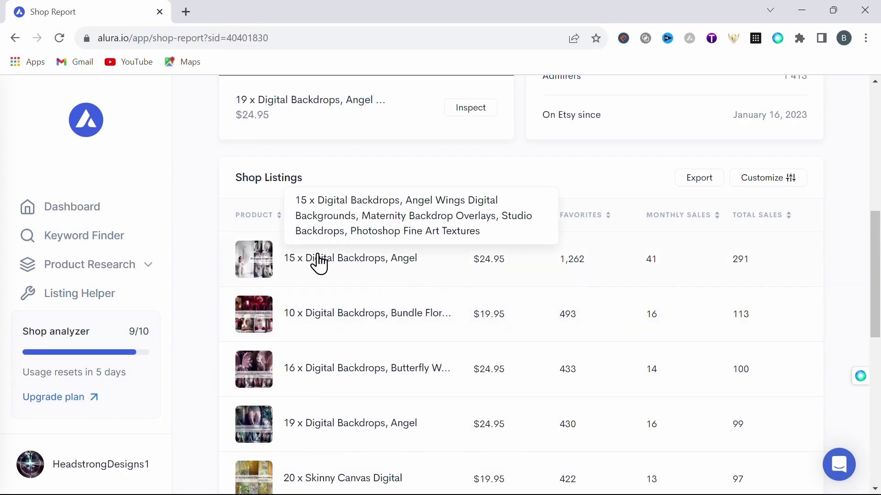
# Open the 15 x Digital Backdrops, Angel details showing $1,022 monthly and $7,260 total revenue
pyautogui.click(270, 268)
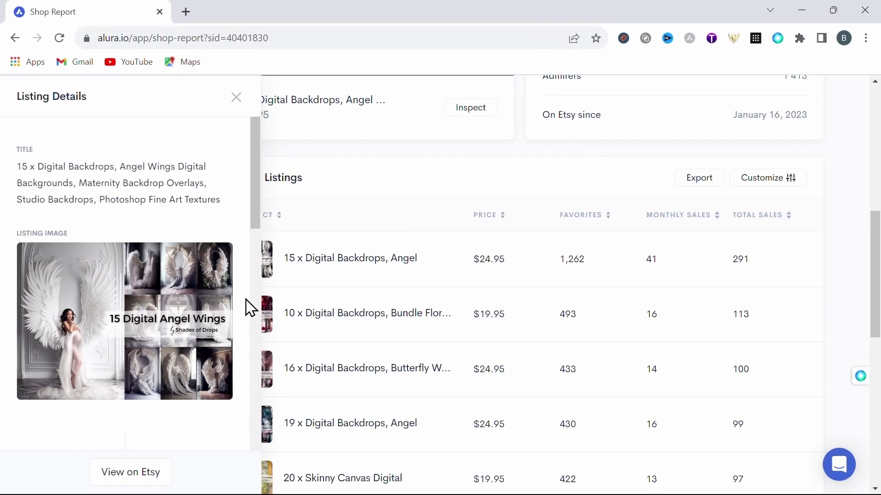
pyautogui.scroll(-6, 238, 218)
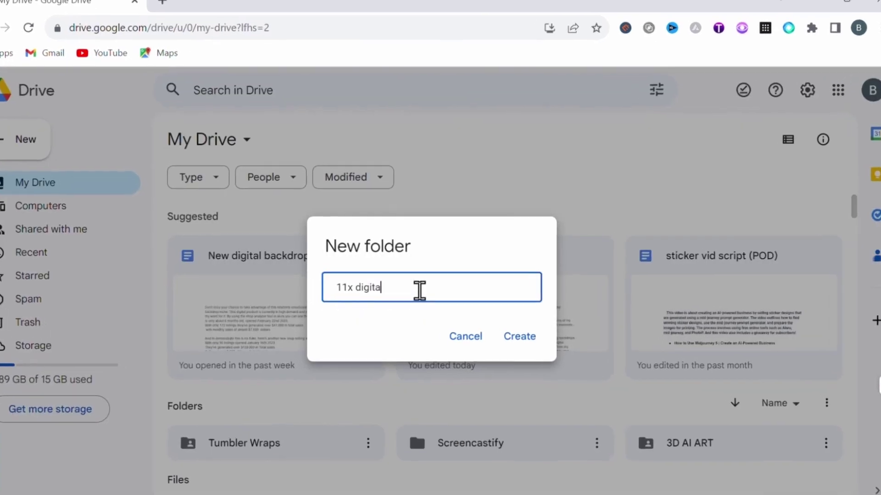
# Upload all the purple angel backdrop images into the '11x digital backdrops' folder
pyautogui.write('l back')
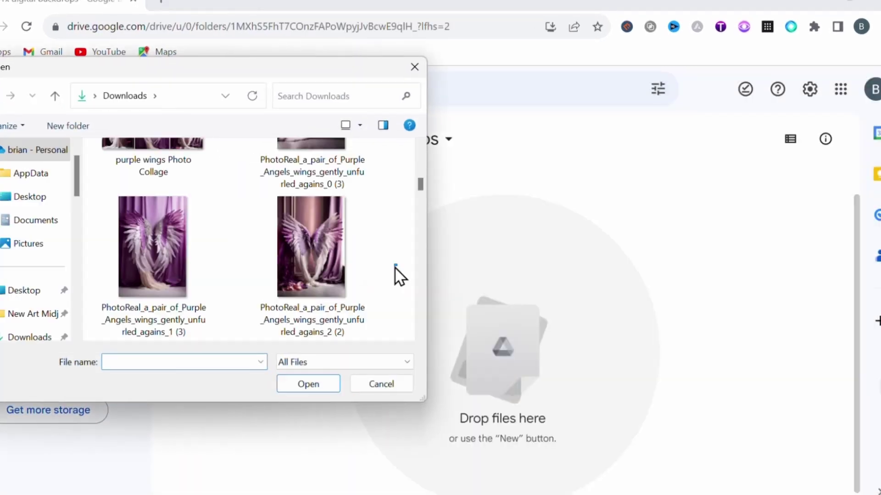
pyautogui.hotkey('ctrl', 'a')
pyautogui.click(308, 384)
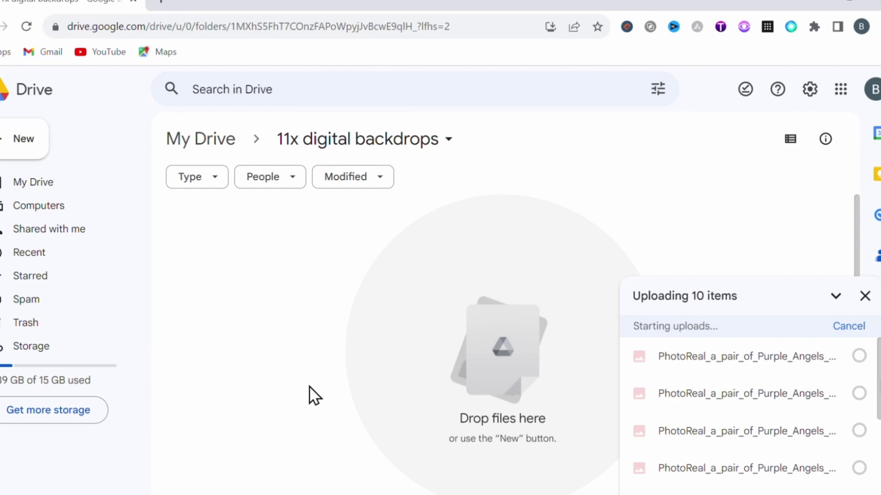
# Share the folder so anyone with the link can view it, and copy the link
pyautogui.moveTo(358, 309)
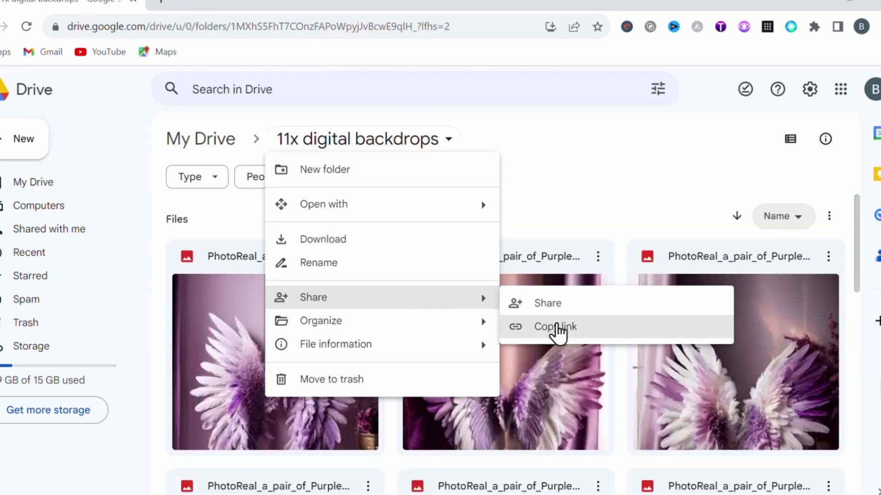
pyautogui.click(556, 331)
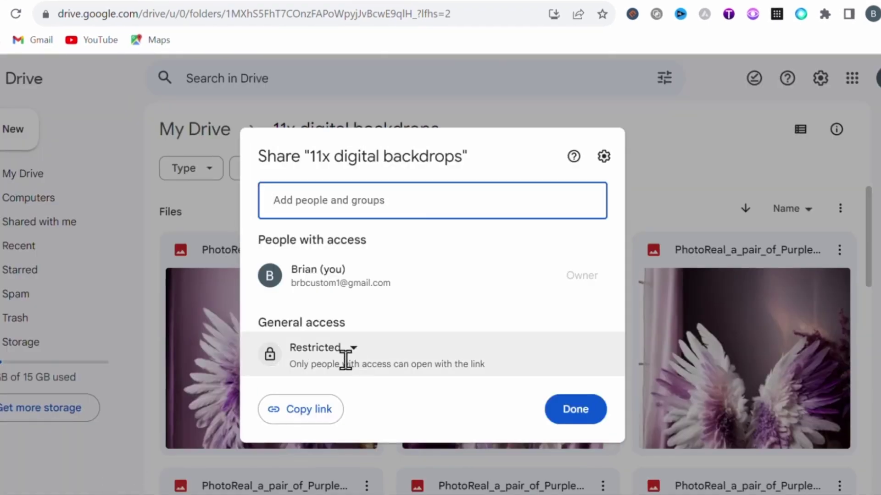
pyautogui.click(343, 354)
pyautogui.click(385, 417)
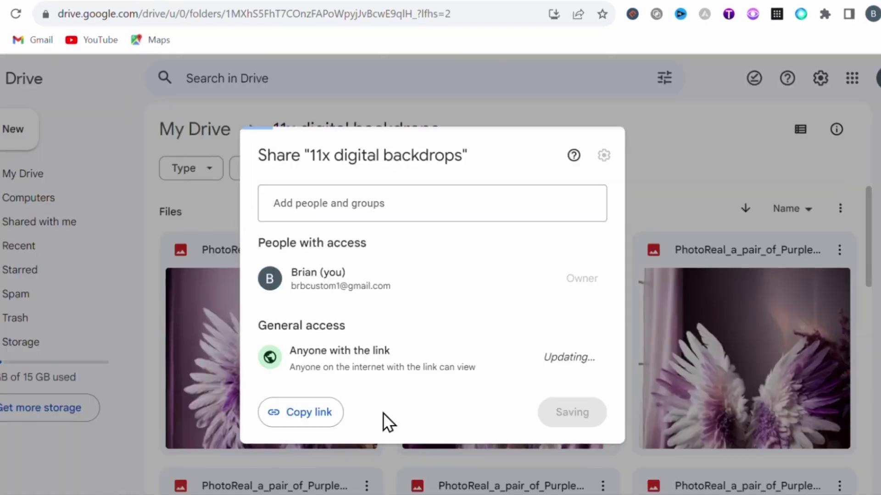
pyautogui.click(575, 409)
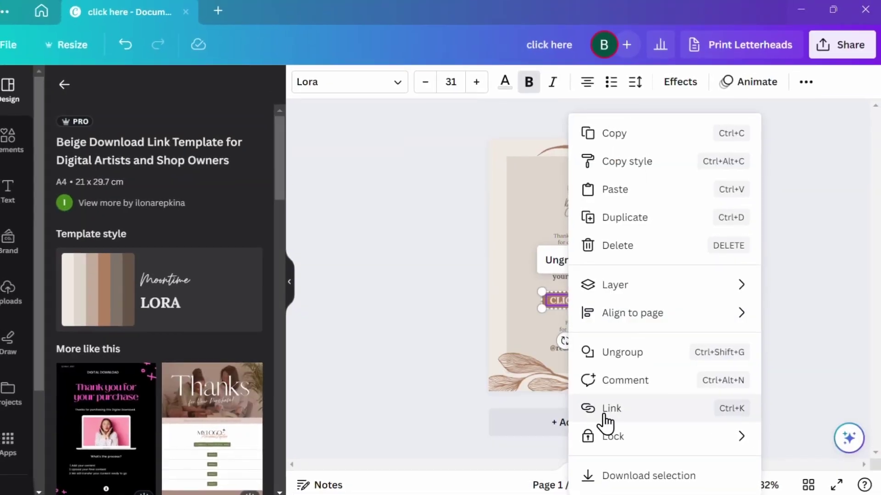
# Attach the Drive folder link to Canva's click-here text
pyautogui.click(600, 421)
pyautogui.hotkey('ctrl', 'v')
pyautogui.press('Right')
pyautogui.press('Right')
pyautogui.press('Right')
pyautogui.press('Right')
pyautogui.press('Right')
pyautogui.press('Right')
pyautogui.press('Right')
pyautogui.press('Right')
pyautogui.press('Right')
pyautogui.press('Right')
pyautogui.press('Right')
pyautogui.press('Right')
pyautogui.press('Right')
pyautogui.press('Right')
pyautogui.press('Right')
pyautogui.press('Right')
pyautogui.press('Right')
pyautogui.press('Right')
pyautogui.press('Right')
pyautogui.press('Right')
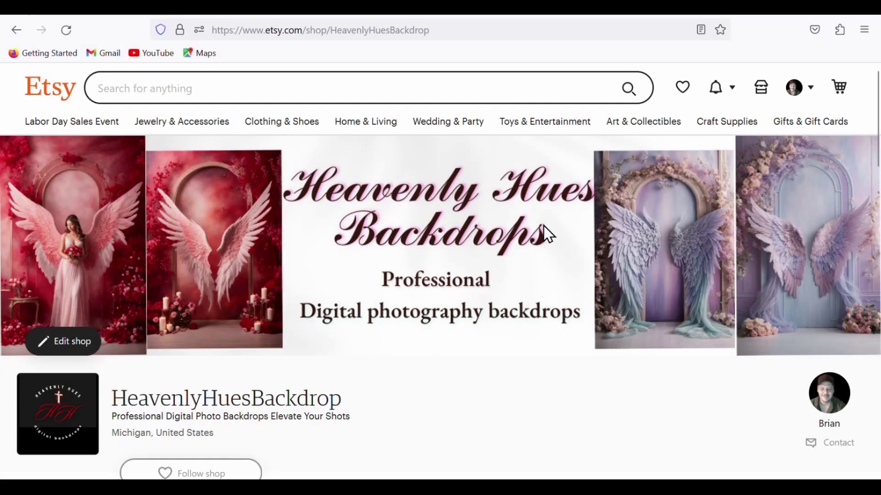
# Browse the Leonardo.Ai home page sidebar and its featured models
pyautogui.scroll(-3, 629, 390)
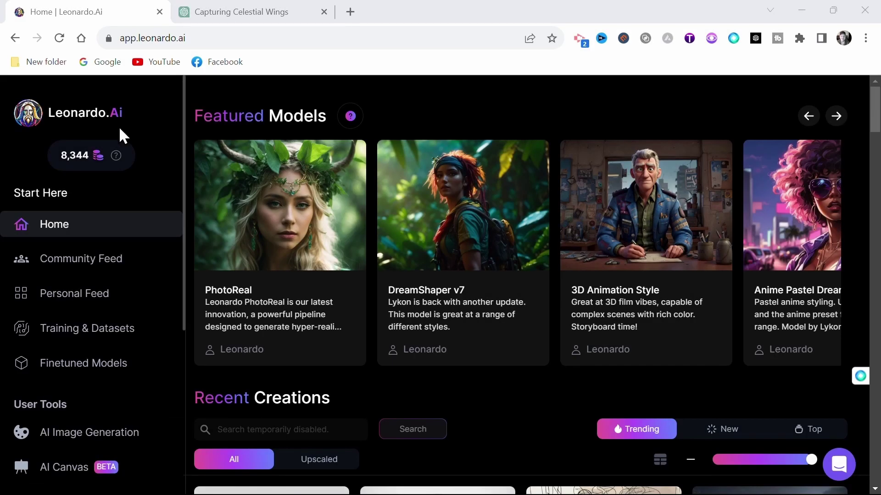
pyautogui.scroll(-2, 151, 321)
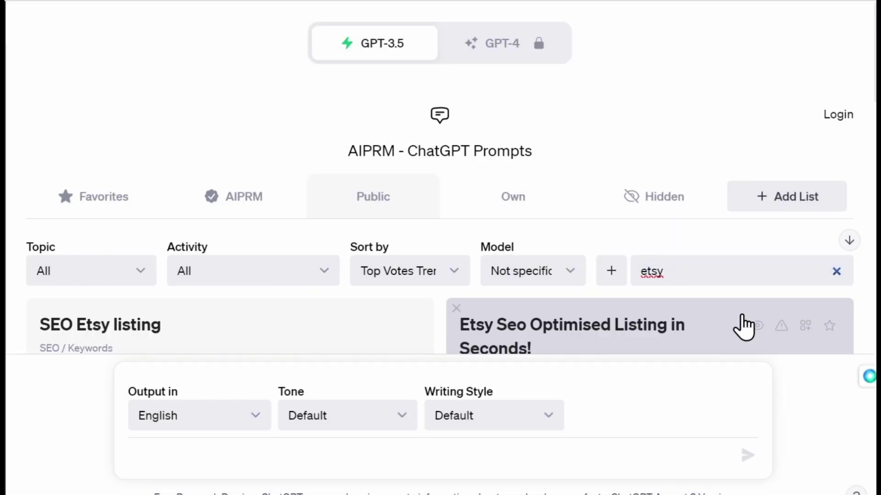
# Load the 'SEO Etsy listing' prompt template from the etsy search results
pyautogui.scroll(-4, 727, 260)
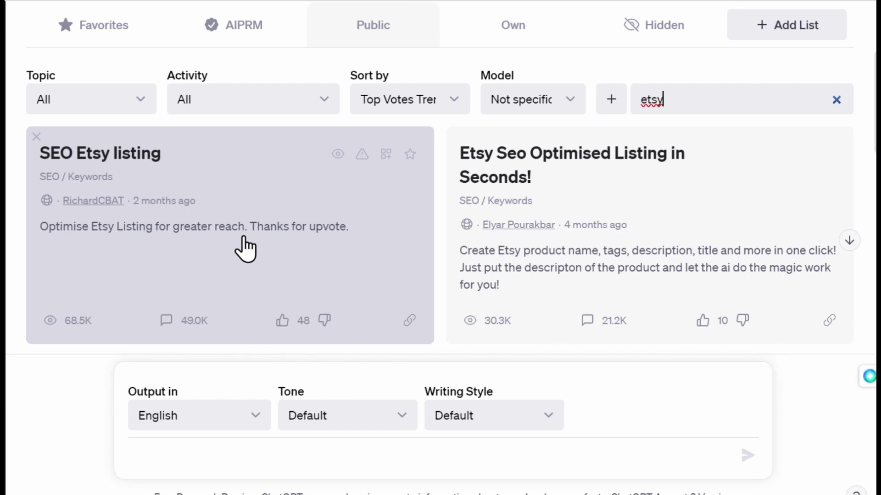
pyautogui.click(241, 234)
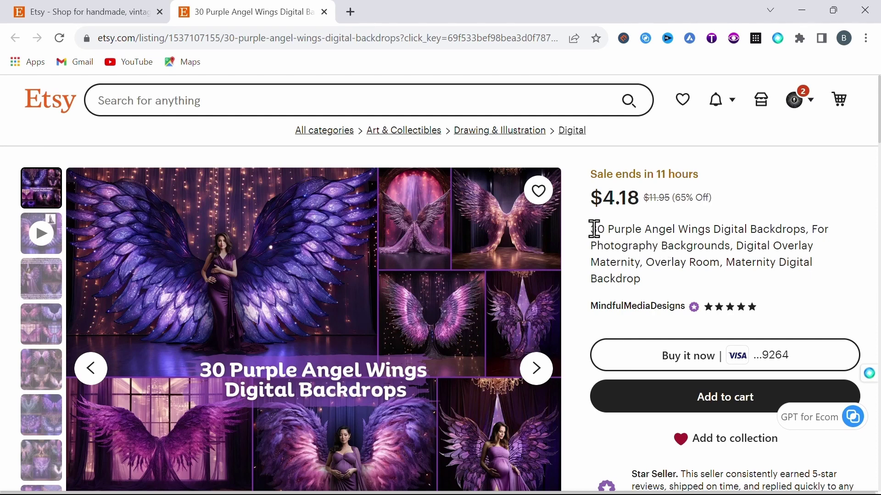
# Get the SEO prompt results for the 11 purple angel-wing backdrops and copy the four alt tags
pyautogui.moveTo(595, 229); pyautogui.dragTo(659, 265)
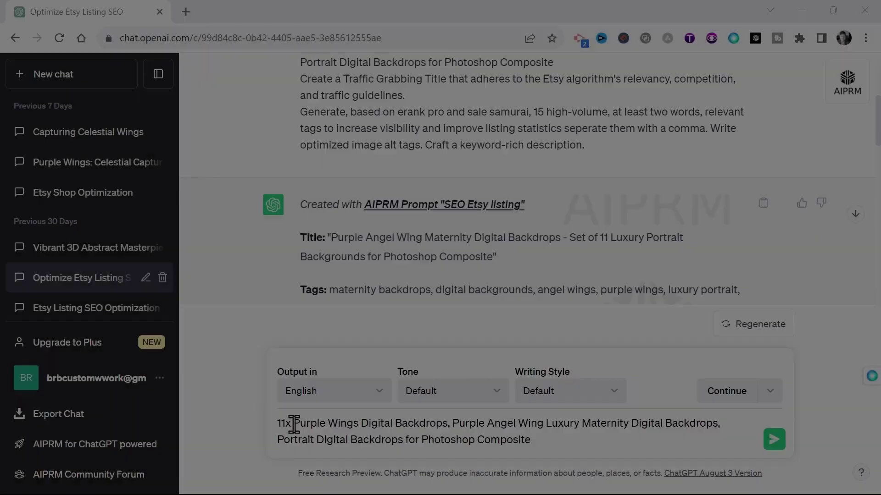
pyautogui.doubleClick(279, 420)
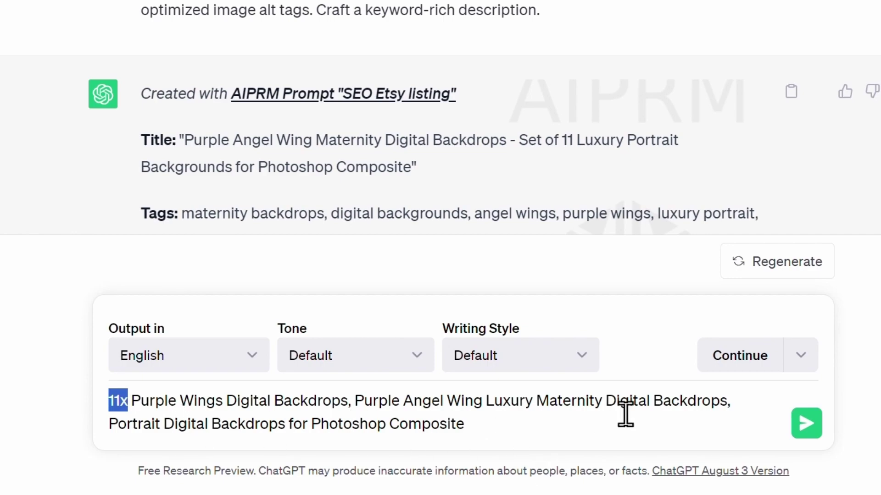
pyautogui.moveTo(305, 235); pyautogui.dragTo(508, 304)
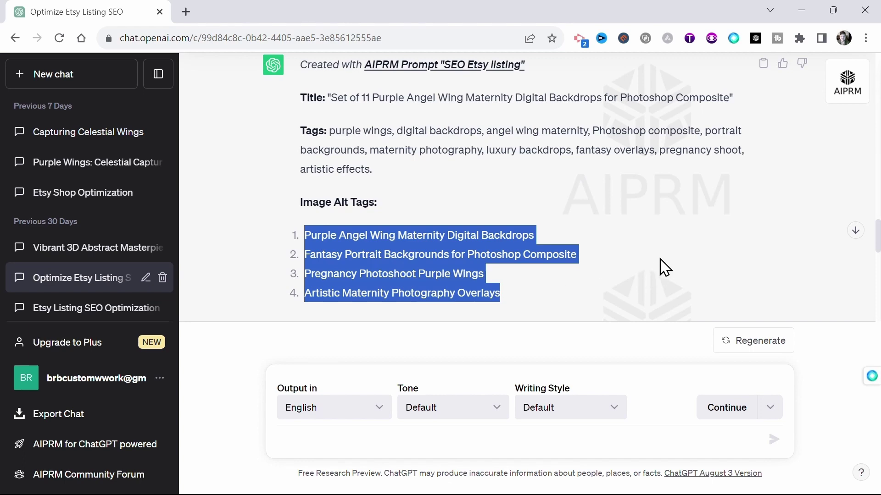
pyautogui.scroll(5, 665, 267)
pyautogui.scroll(-2, 528, 262)
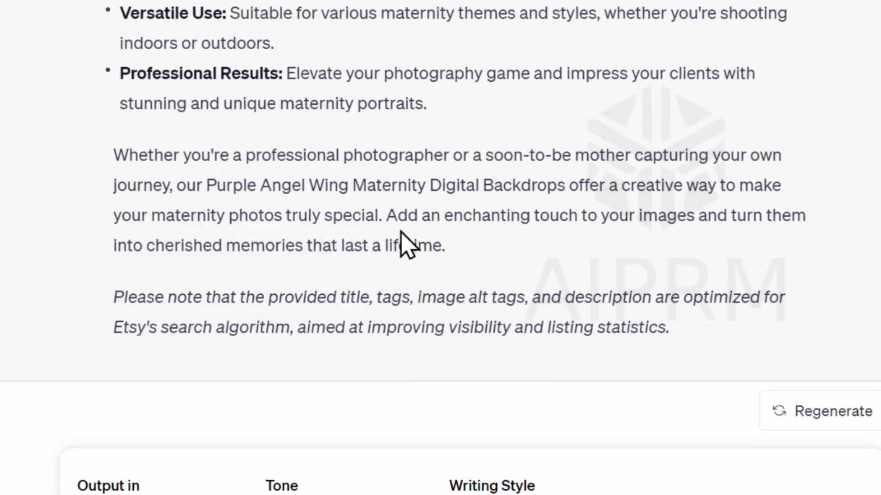
# Request 20 keywords of 20 characters or less, such as 'Maternity Wings'
pyautogui.press('Return')
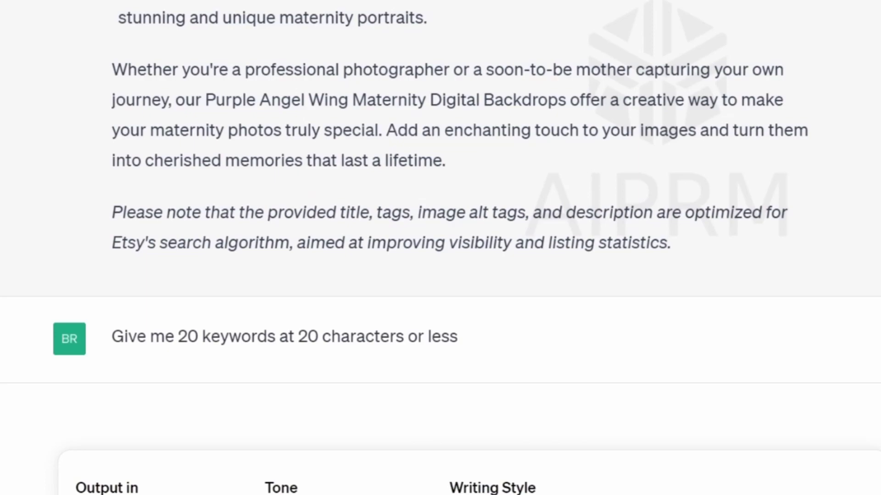
pyautogui.scroll(10, 285, 318)
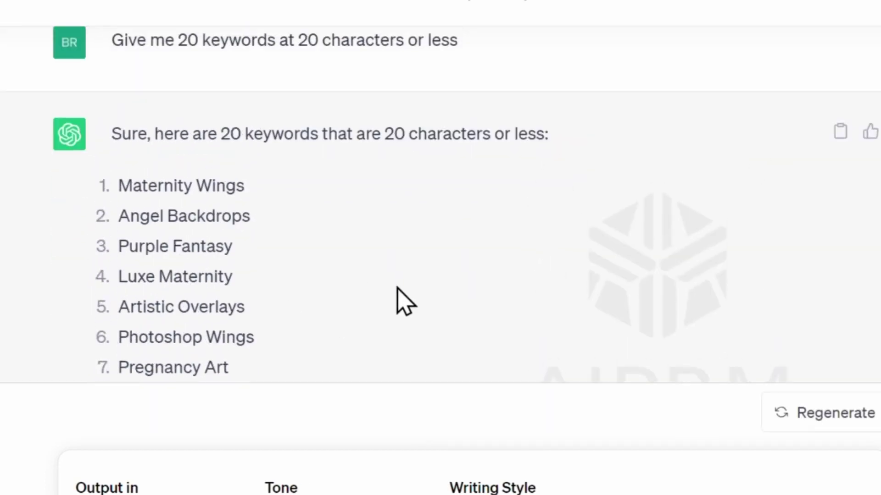
pyautogui.scroll(10, 718, 284)
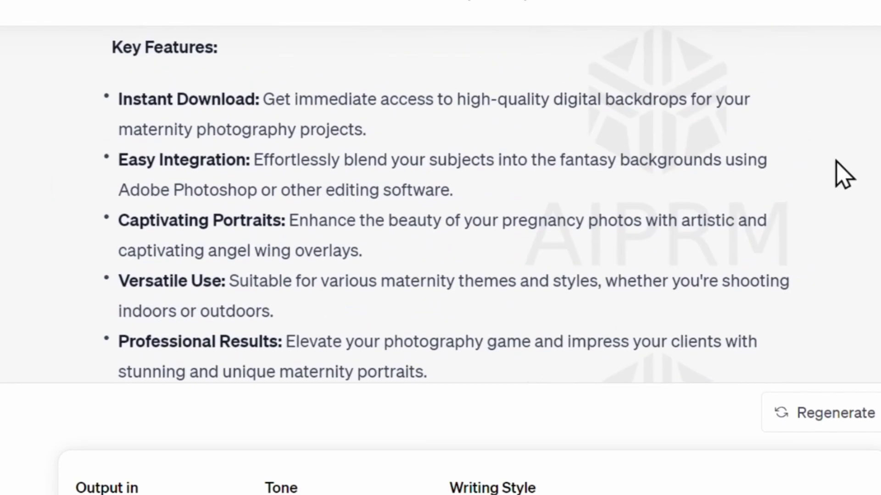
pyautogui.scroll(10, 756, 186)
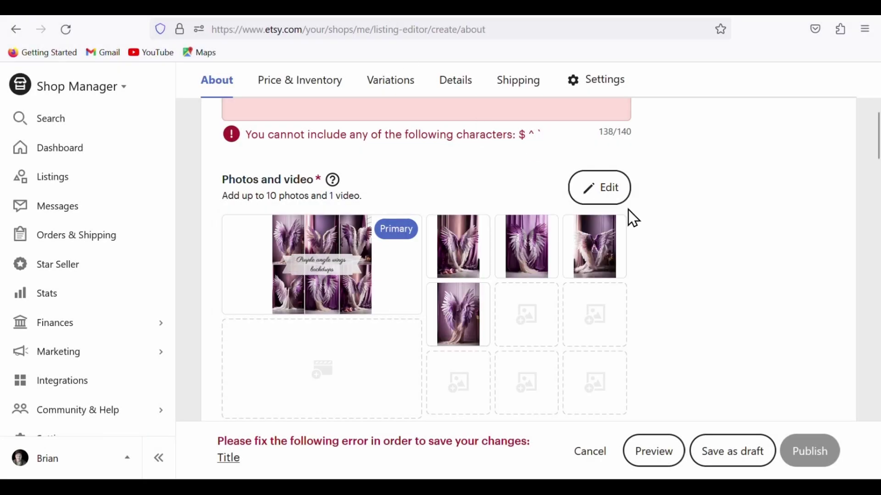
# Attach the PDF as the listing's digital download file
pyautogui.scroll(-8, 692, 246)
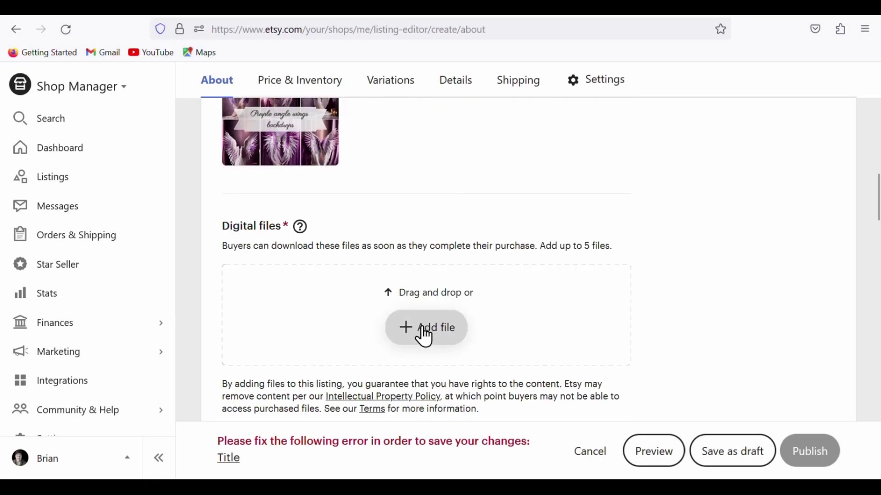
pyautogui.click(424, 337)
pyautogui.click(313, 276)
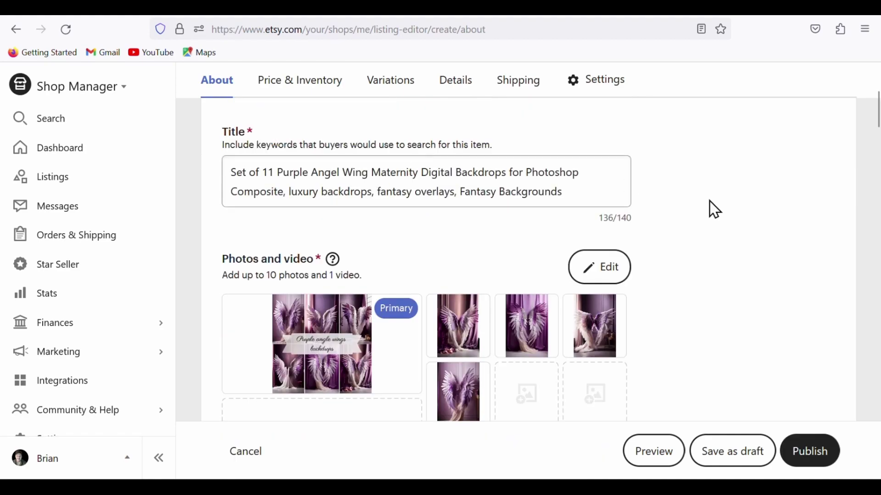
# Review the listing at $13.99 with 999 in stock and publish it, accepting the fee
pyautogui.scroll(-10, 698, 233)
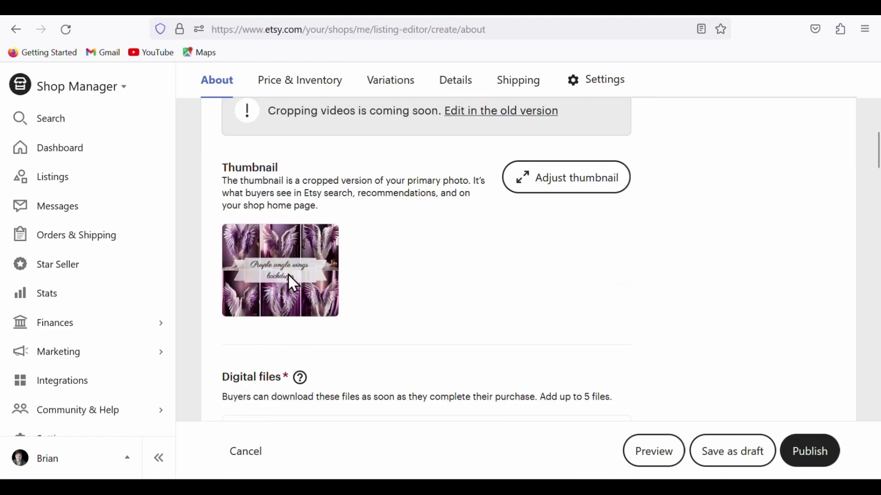
pyautogui.scroll(-6, 699, 255)
pyautogui.scroll(-15, 701, 216)
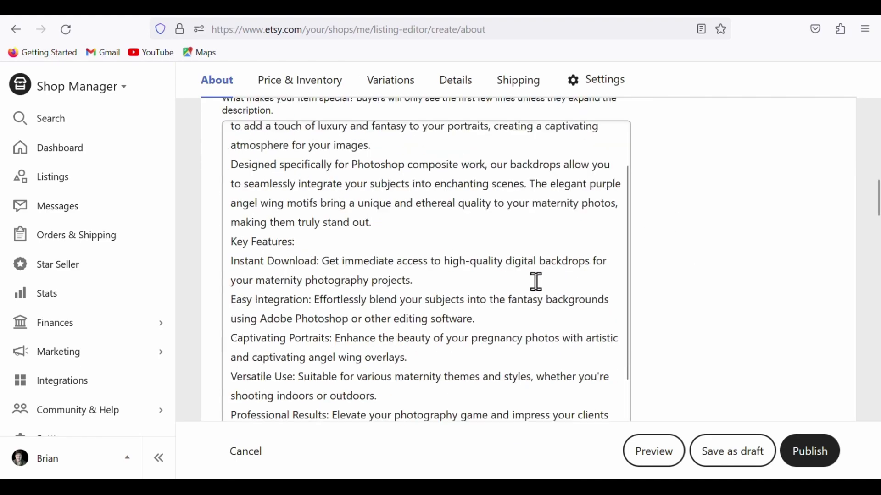
pyautogui.scroll(-10, 499, 290)
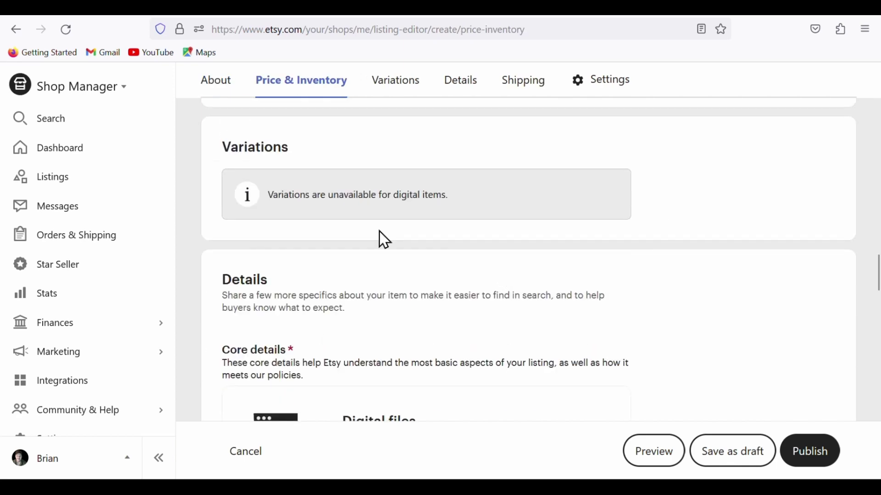
pyautogui.scroll(-15, 663, 207)
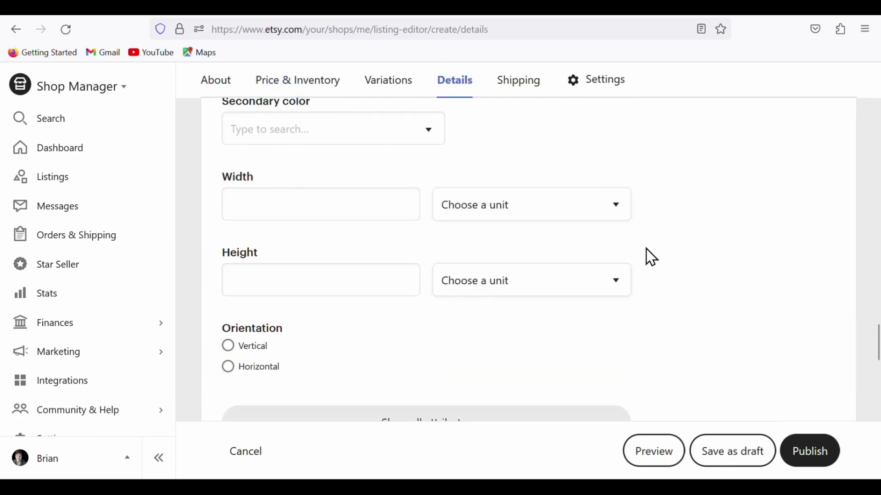
pyautogui.scroll(-10, 713, 270)
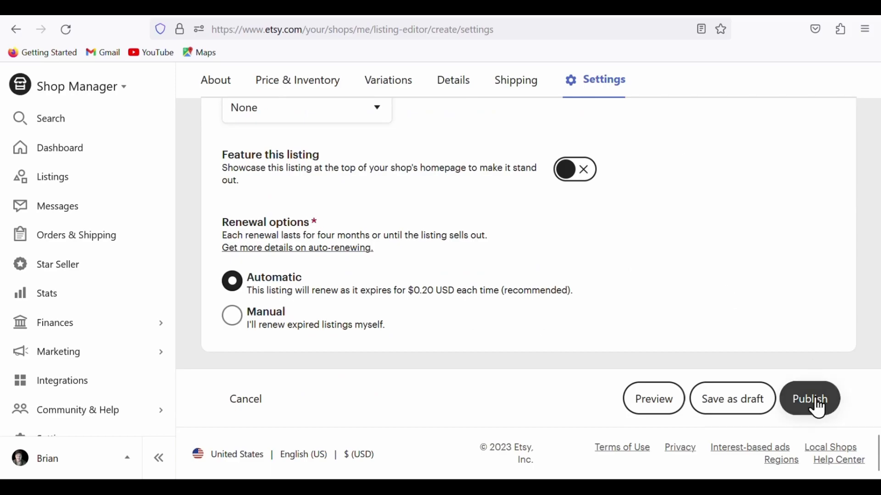
pyautogui.click(818, 408)
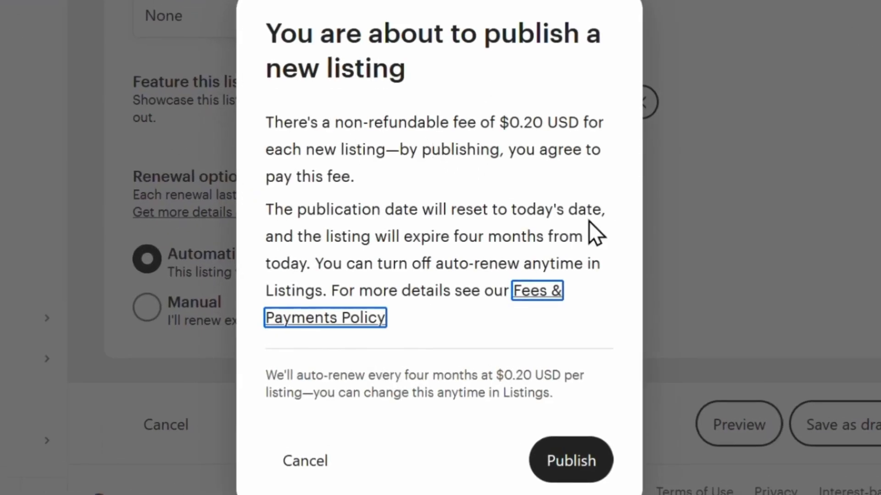
pyautogui.click(572, 460)
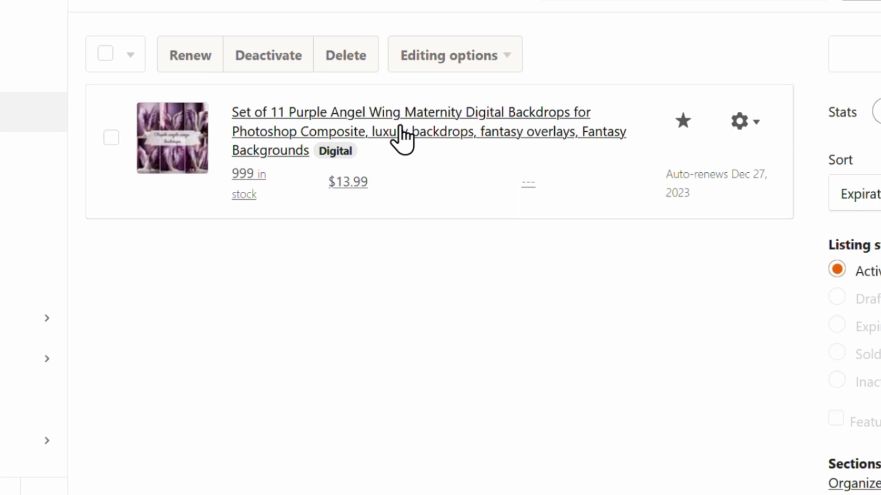